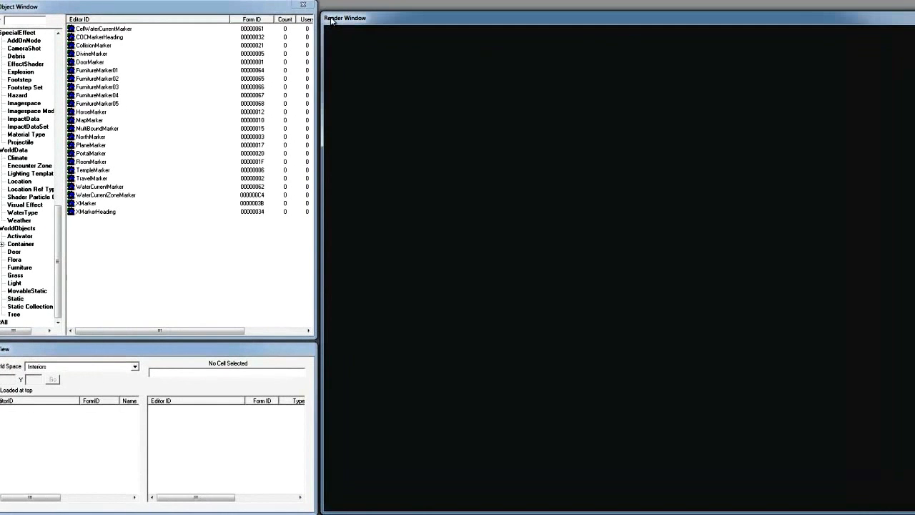
- Move the Cell View and the Object Window out over the Render Window
{"action": "left_click_drag", "start_coordinate": [322, 13], "coordinate": [324, 5]}
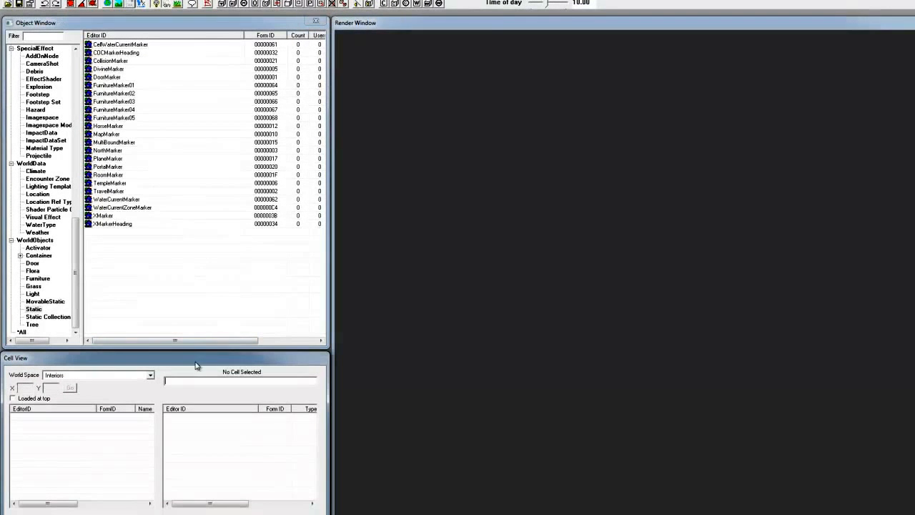
{"action": "left_click_drag", "start_coordinate": [232, 363], "coordinate": [615, 115]}
{"action": "left_click_drag", "start_coordinate": [225, 28], "coordinate": [680, 167]}
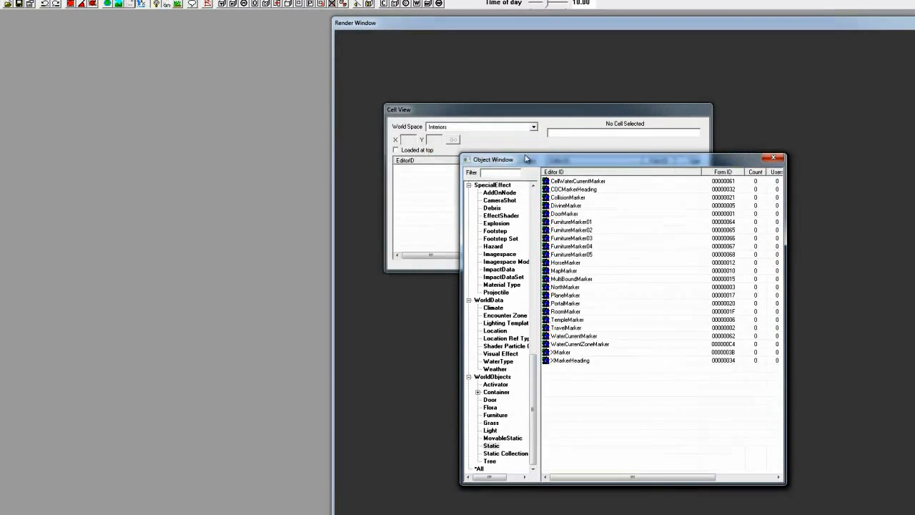
{"action": "mouse_move", "coordinate": [386, 104]}
{"action": "left_mouse_down"}
{"action": "mouse_move", "coordinate": [194, 24]}
{"action": "mouse_move", "coordinate": [214, 67]}
{"action": "mouse_move", "coordinate": [321, 85]}
{"action": "mouse_move", "coordinate": [350, 113]}
{"action": "mouse_move", "coordinate": [383, 107]}
{"action": "left_mouse_up"}
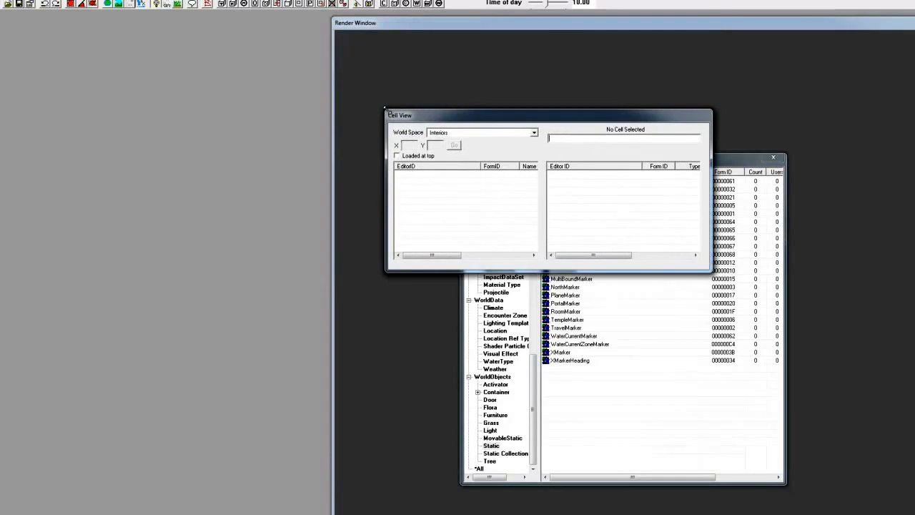
- Arrange the Object Window above the Cell View, with the Render Window beside them
{"action": "left_click", "coordinate": [514, 24]}
{"action": "left_click_drag", "start_coordinate": [514, 24], "coordinate": [668, 24]}
{"action": "left_click_drag", "start_coordinate": [432, 118], "coordinate": [44, 362]}
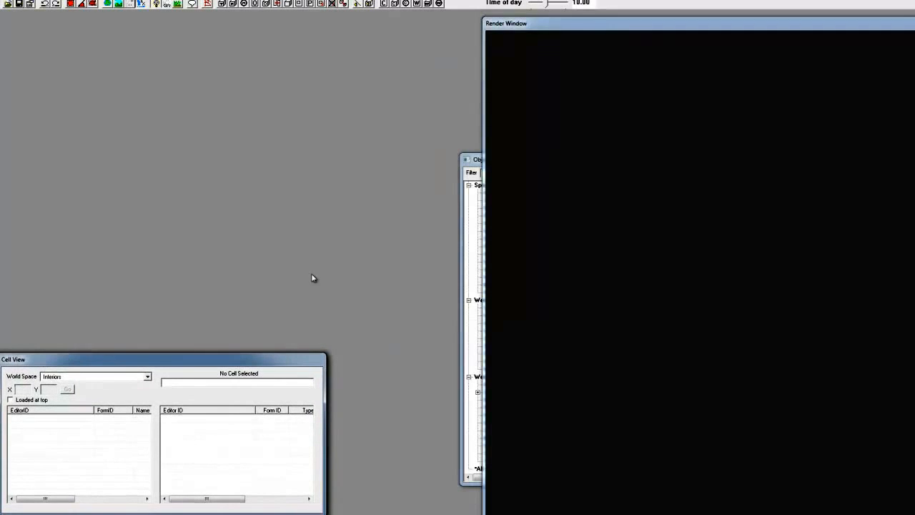
{"action": "left_click", "coordinate": [480, 162]}
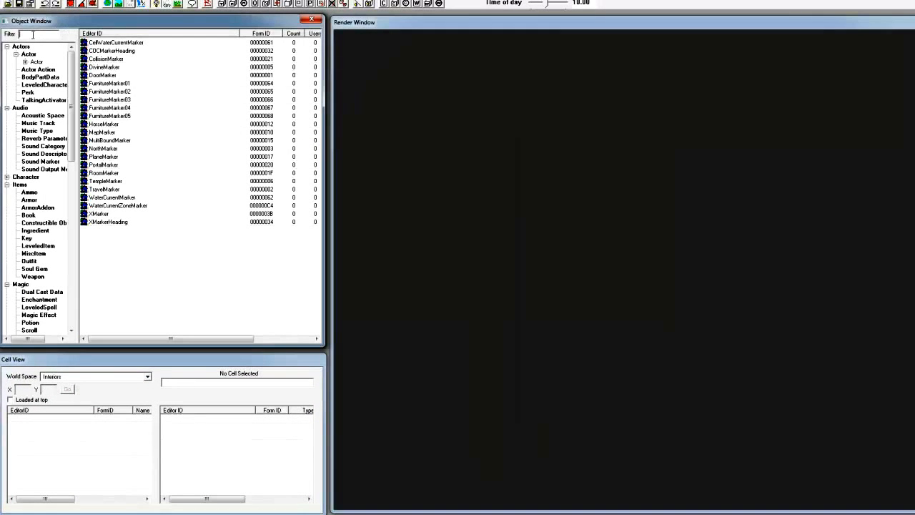
- Look through the marker objects in the Static list, selecting a few entries up to NorthMarker
{"action": "left_click", "coordinate": [101, 44]}
{"action": "left_click", "coordinate": [102, 77]}
{"action": "left_click", "coordinate": [111, 150]}
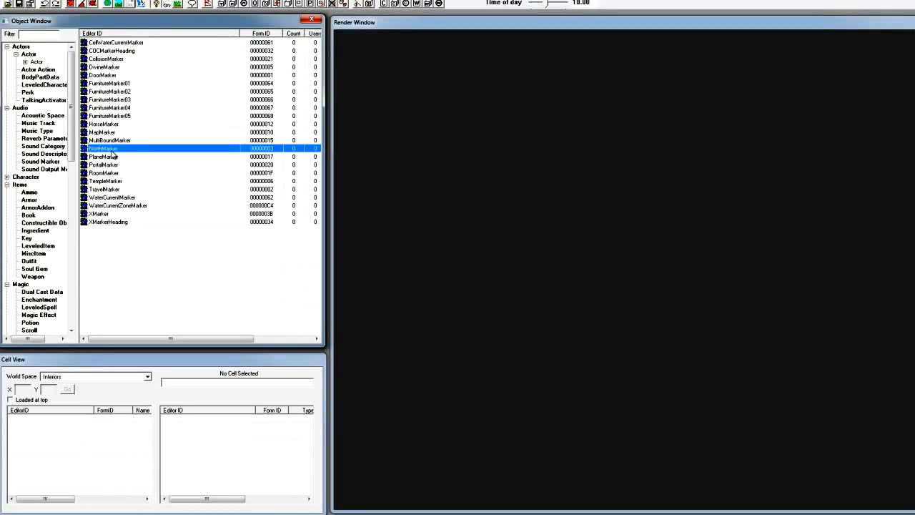
- Collapse all expanded categories in the Object Window tree, from Actors through WorldObjects
{"action": "left_click", "coordinate": [15, 54]}
{"action": "left_click", "coordinate": [7, 46]}
{"action": "left_click", "coordinate": [7, 54]}
{"action": "left_click", "coordinate": [7, 69]}
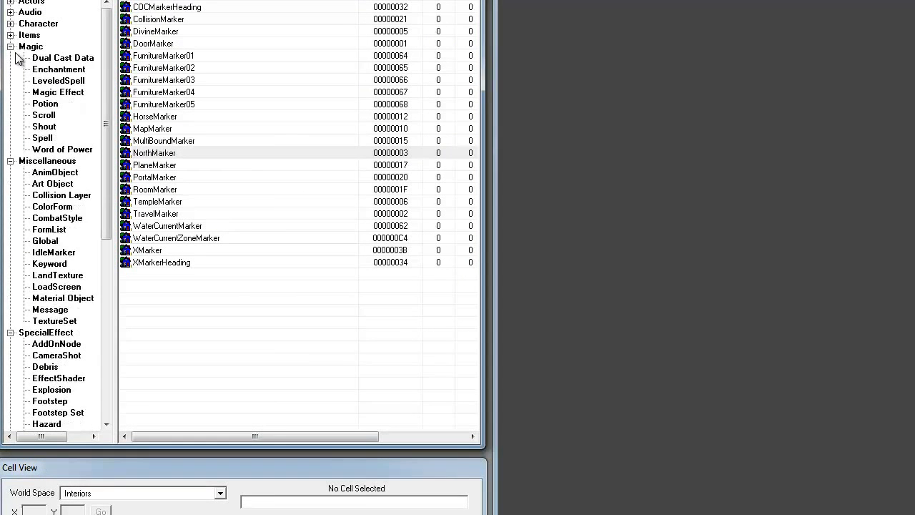
{"action": "left_click", "coordinate": [10, 46]}
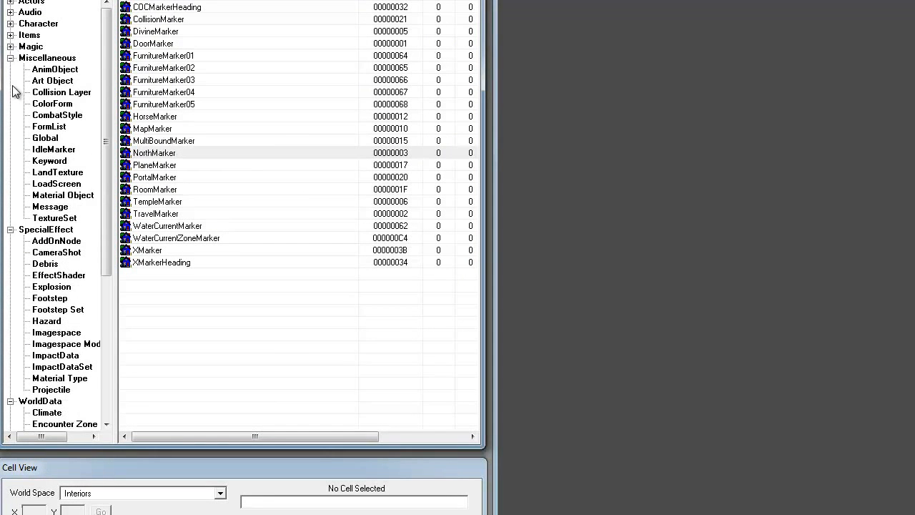
{"action": "left_click", "coordinate": [10, 58]}
{"action": "left_click", "coordinate": [10, 69]}
{"action": "left_click", "coordinate": [10, 81]}
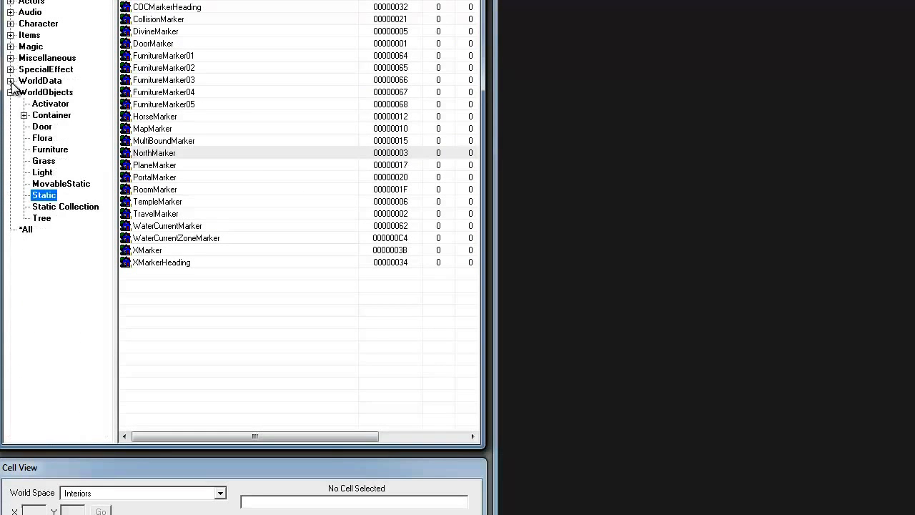
{"action": "left_click", "coordinate": [10, 92]}
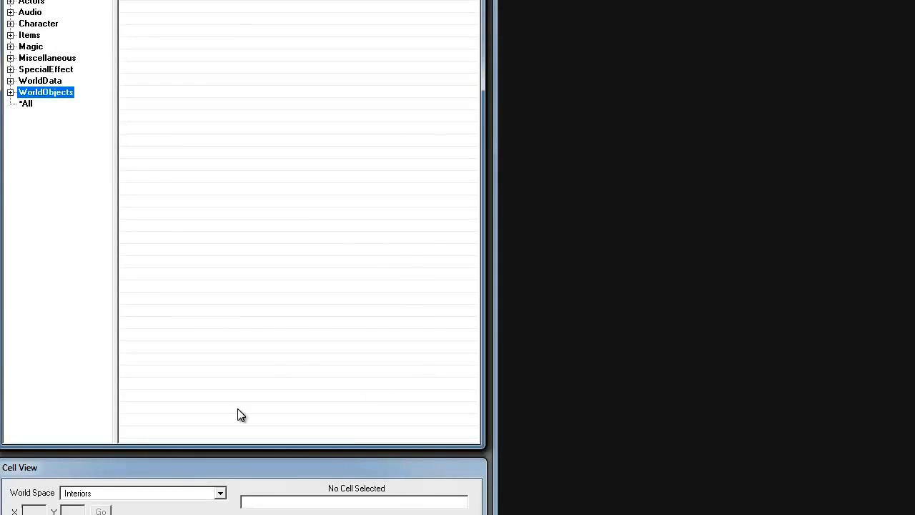
- Check which world spaces the Cell View offers, keeping Interiors selected
{"action": "left_click_drag", "start_coordinate": [102, 259], "coordinate": [110, 258]}
{"action": "left_click", "coordinate": [179, 284]}
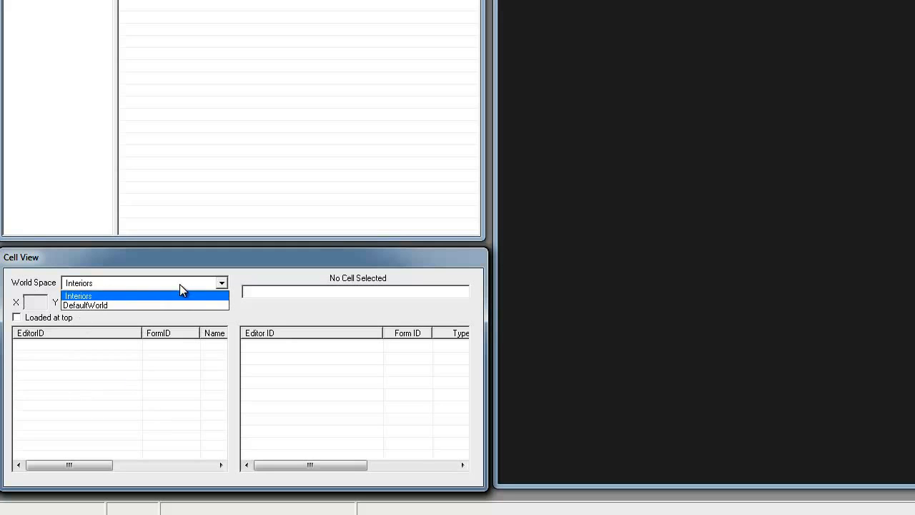
{"action": "left_click", "coordinate": [229, 50]}
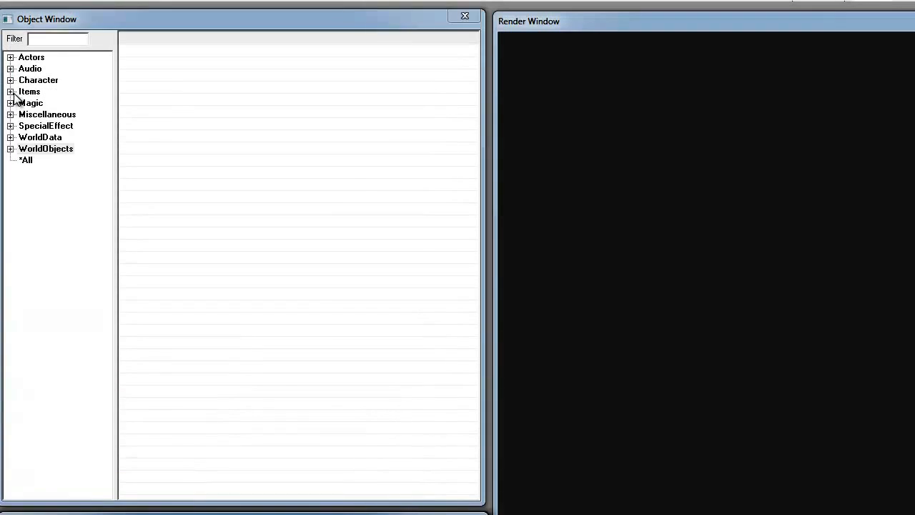
- Expand the Items category and view its Ammo, ArmorAddon and LeveledItem lists
{"action": "left_click", "coordinate": [11, 91]}
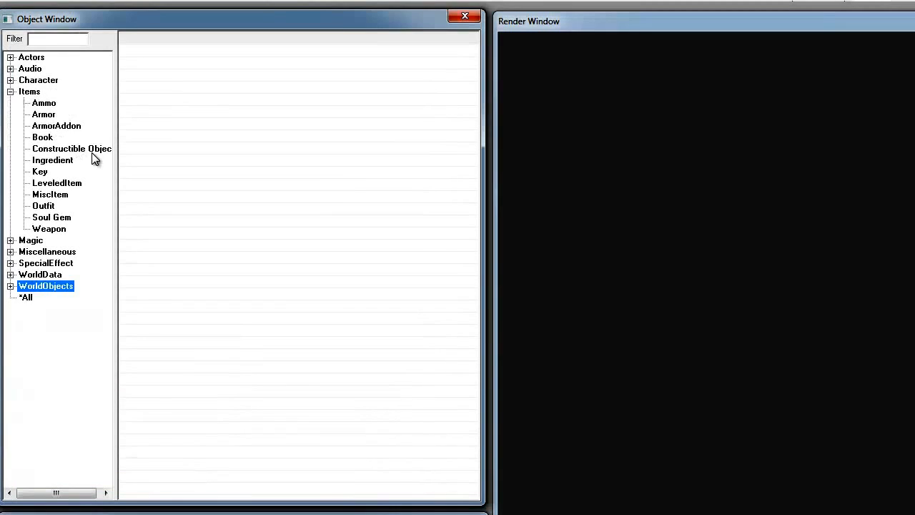
{"action": "left_click", "coordinate": [34, 105]}
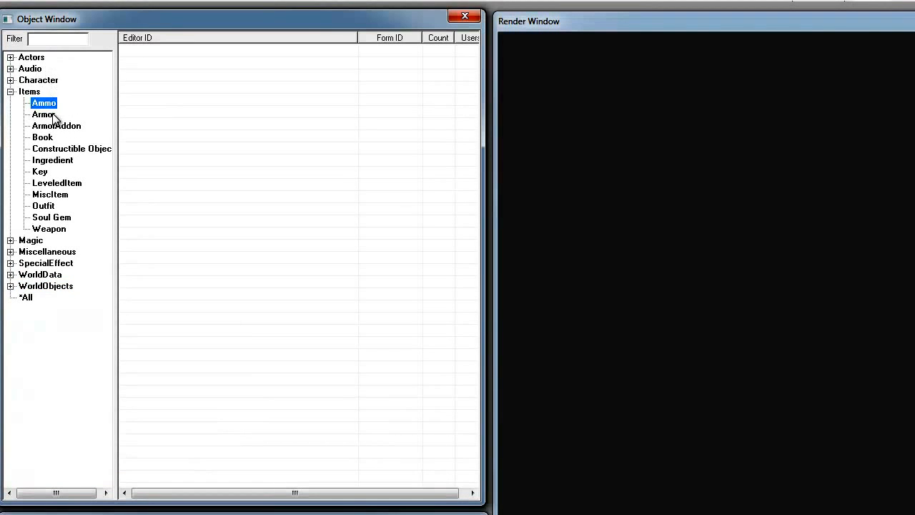
{"action": "left_click", "coordinate": [67, 128]}
{"action": "left_click", "coordinate": [68, 183]}
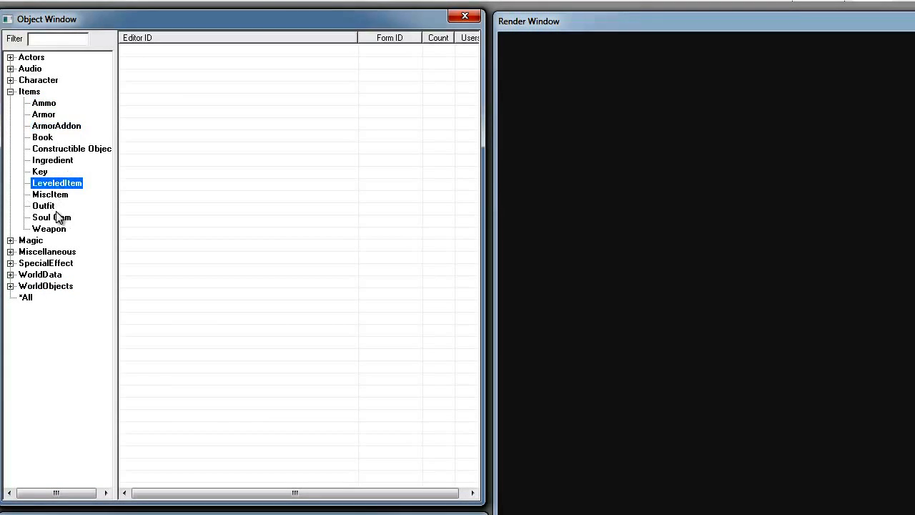
{"action": "left_click", "coordinate": [15, 2]}
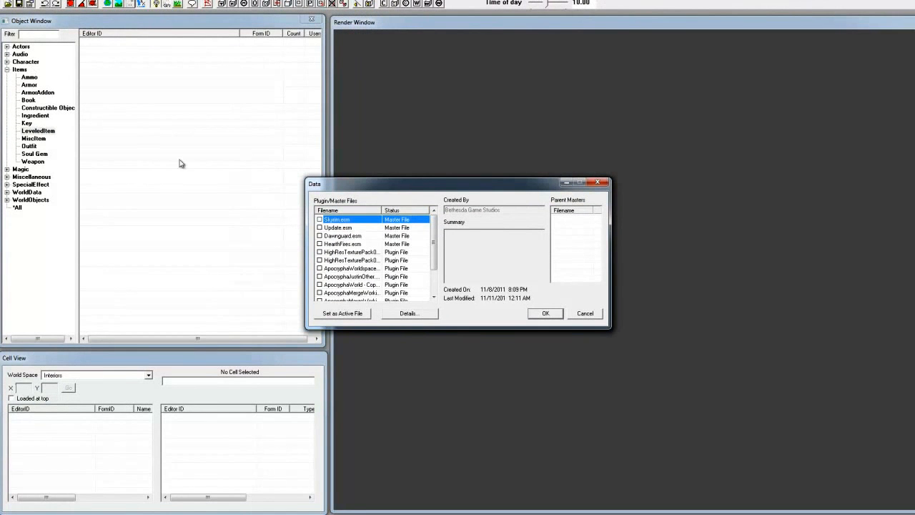
{"action": "left_click", "coordinate": [15, 2]}
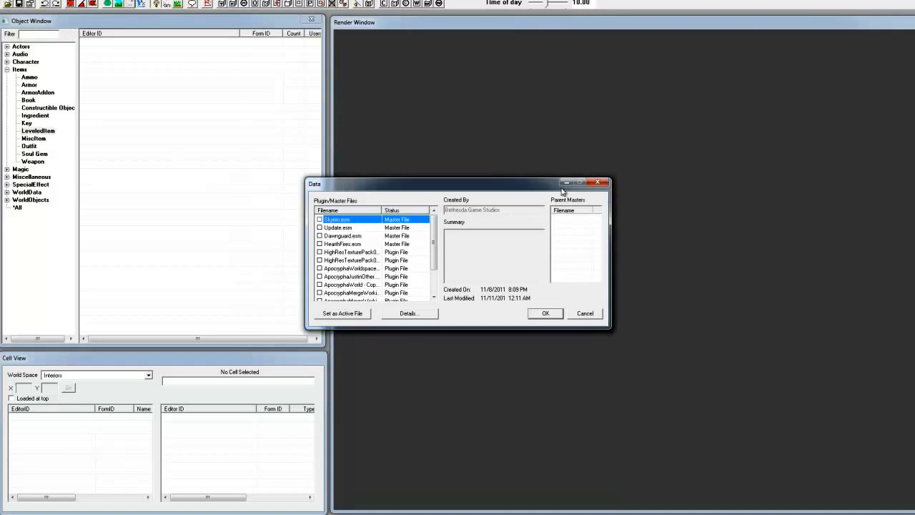
{"action": "left_click", "coordinate": [598, 182]}
- Open the list of plugin and master data files and mark Skyrim.esm and Update.esm for loading
{"action": "left_click", "coordinate": [15, 2]}
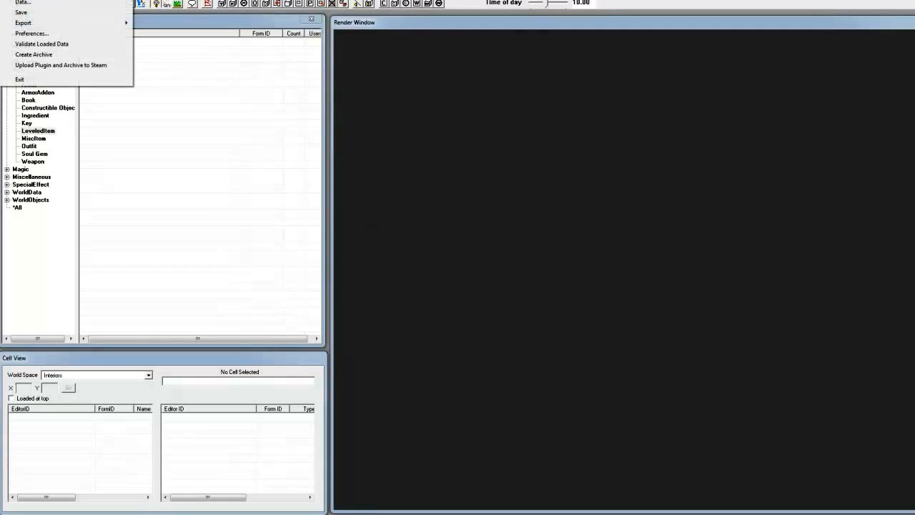
{"action": "left_click", "coordinate": [10, 3]}
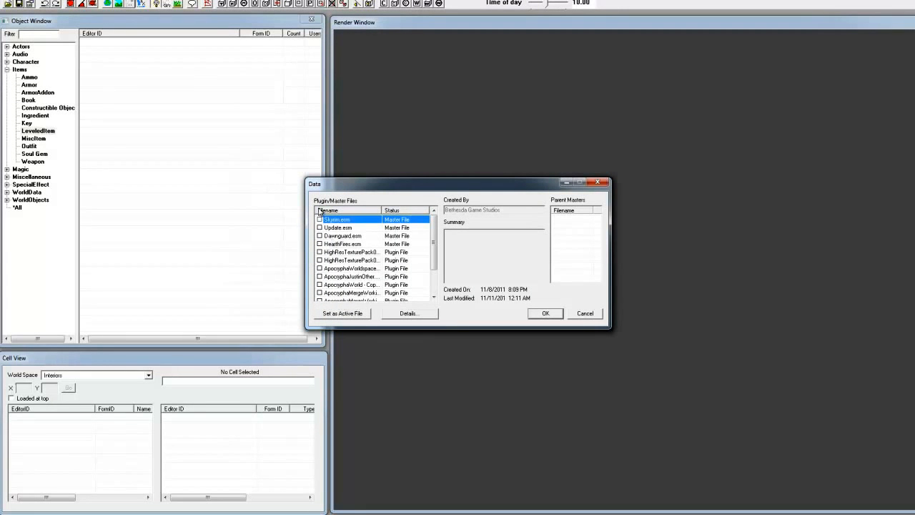
{"action": "double_click", "coordinate": [321, 220]}
{"action": "mouse_move", "coordinate": [434, 237]}
{"action": "left_mouse_down"}
{"action": "mouse_move", "coordinate": [434, 281]}
{"action": "mouse_move", "coordinate": [439, 250]}
{"action": "left_mouse_up"}
{"action": "left_click", "coordinate": [320, 228]}
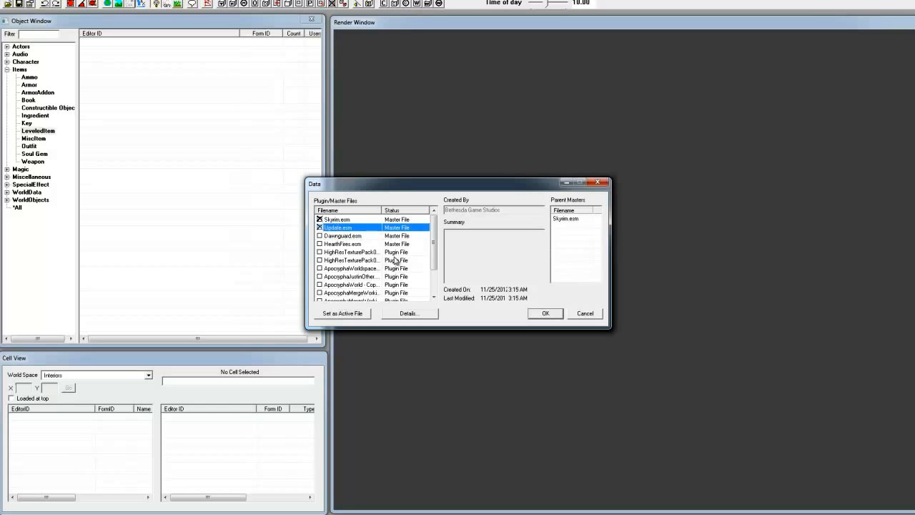
- Try setting an ApocryphaMerge plugin as the active file, and unmark it again
{"action": "scroll", "coordinate": [395, 260], "scroll_direction": "down", "scroll_amount": 2}
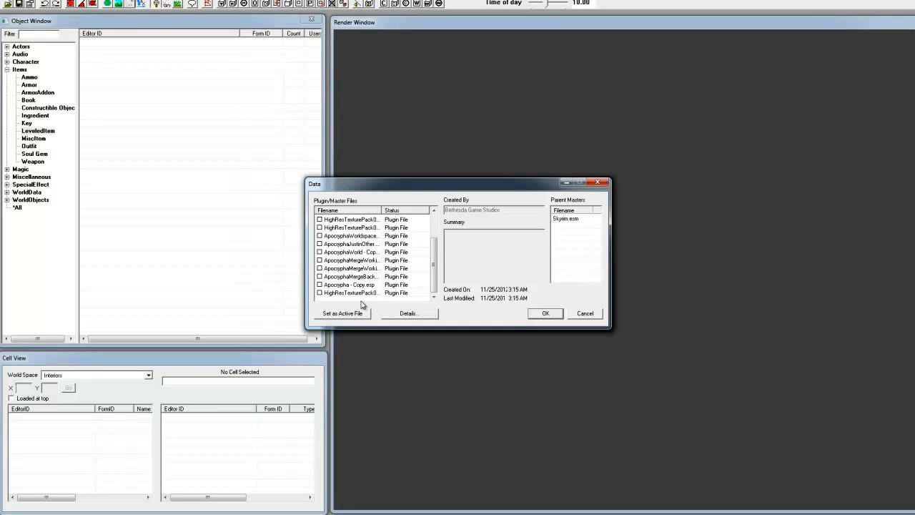
{"action": "double_click", "coordinate": [319, 268]}
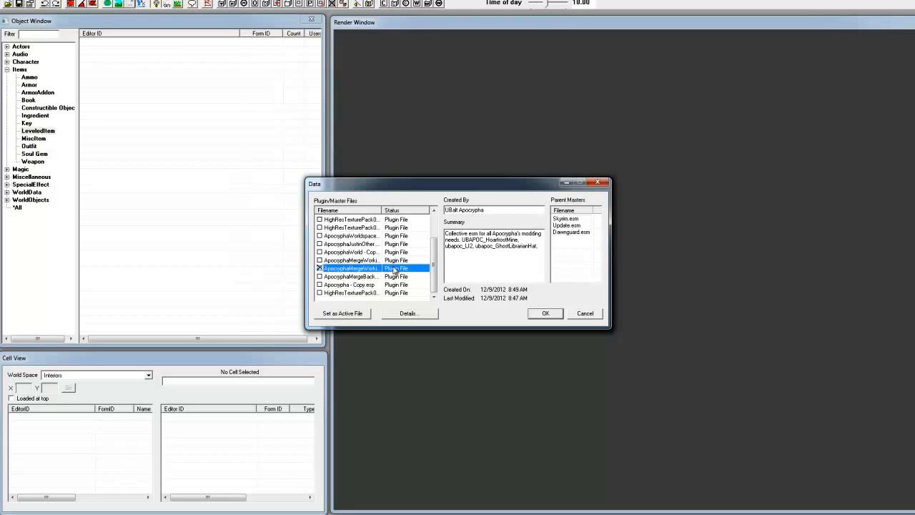
{"action": "left_click", "coordinate": [354, 312]}
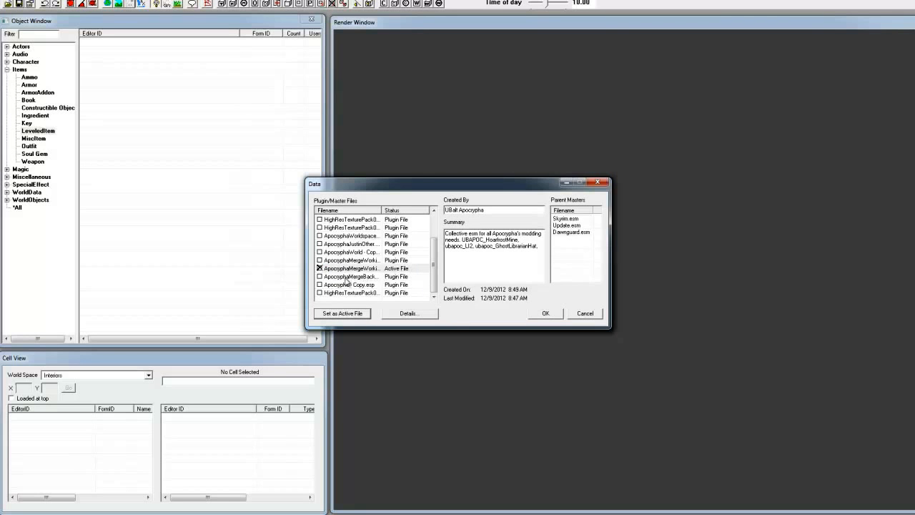
{"action": "left_click", "coordinate": [320, 269]}
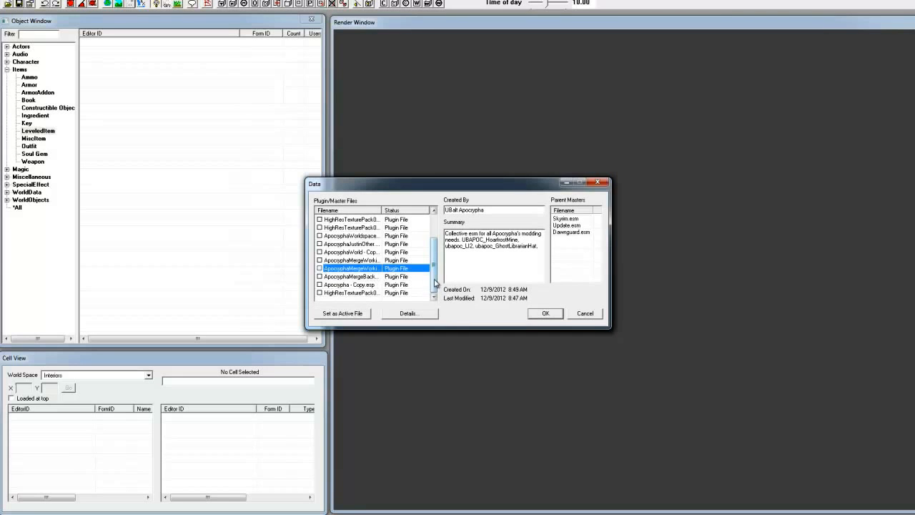
- Load the marked Skyrim.esm and Update.esm master files, answering yes to all loading warnings
{"action": "left_click_drag", "start_coordinate": [435, 282], "coordinate": [437, 223]}
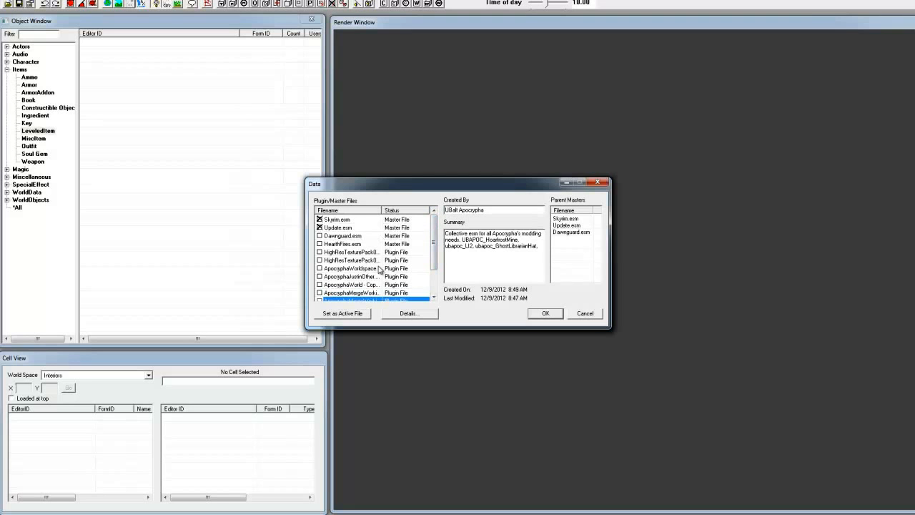
{"action": "left_click", "coordinate": [348, 220]}
{"action": "left_click", "coordinate": [347, 228]}
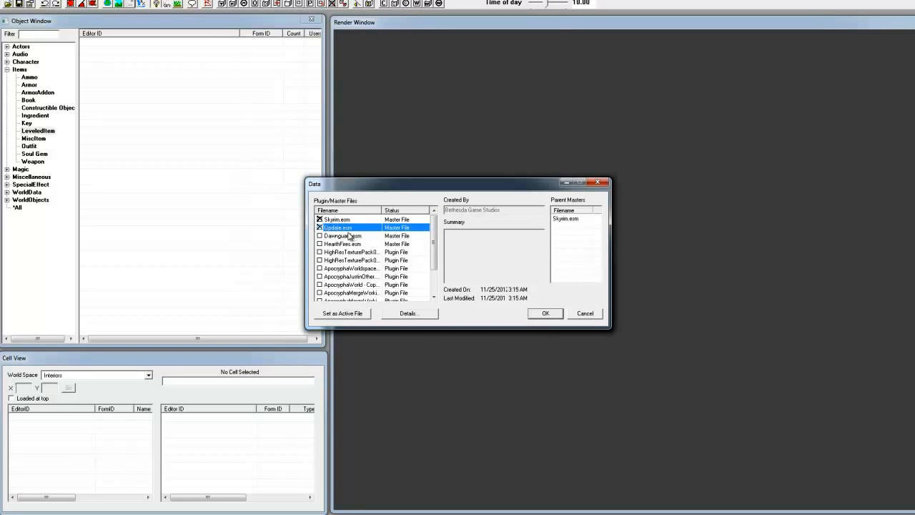
{"action": "left_click_drag", "start_coordinate": [381, 211], "coordinate": [402, 210]}
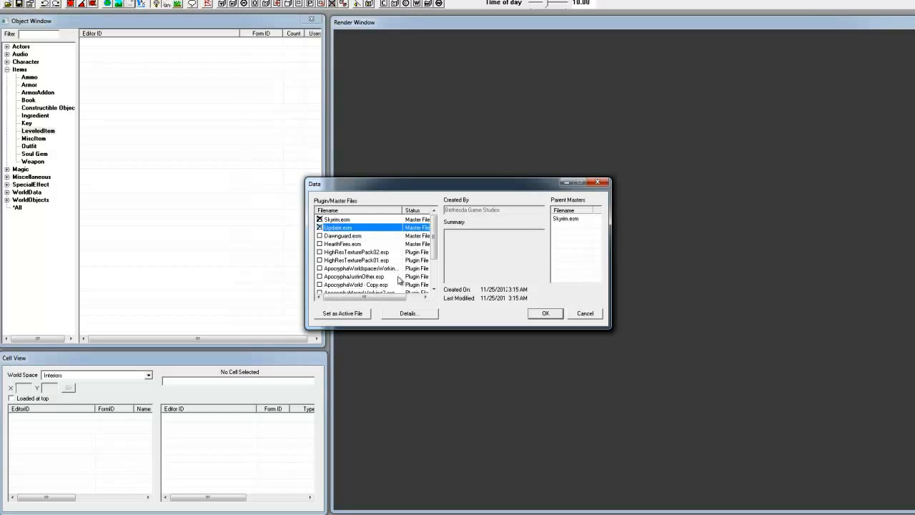
{"action": "key", "text": "Return"}
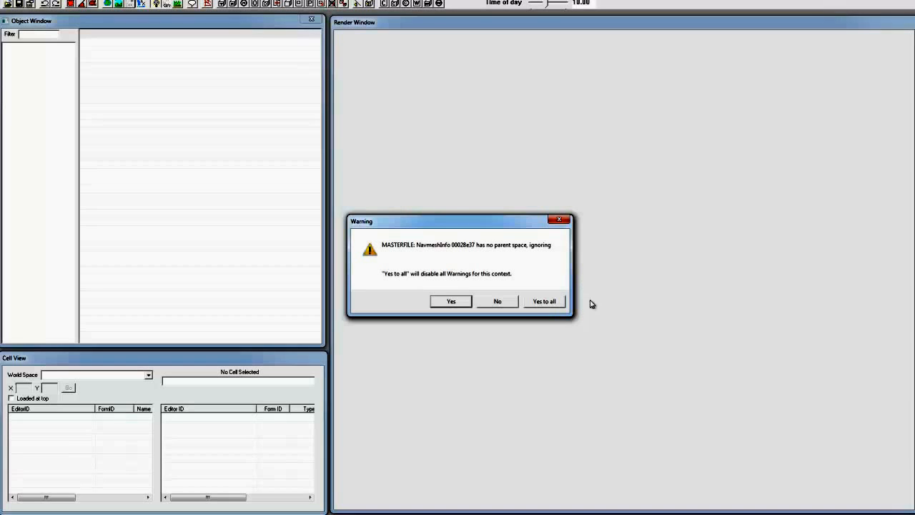
{"action": "left_click", "coordinate": [536, 302]}
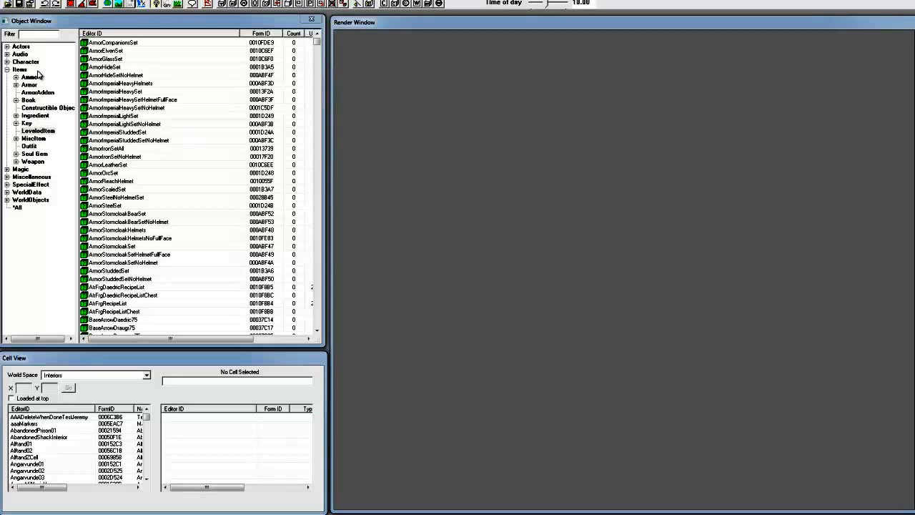
- Browse the loaded LeveledItem, Book and ArmorAddon objects in the Items category
{"action": "left_click", "coordinate": [114, 52]}
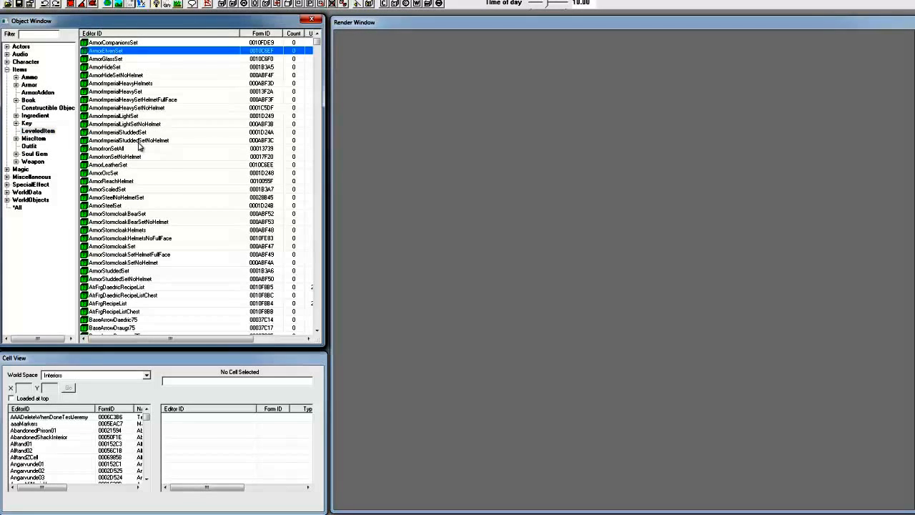
{"action": "scroll", "coordinate": [163, 203], "scroll_direction": "down", "scroll_amount": 20}
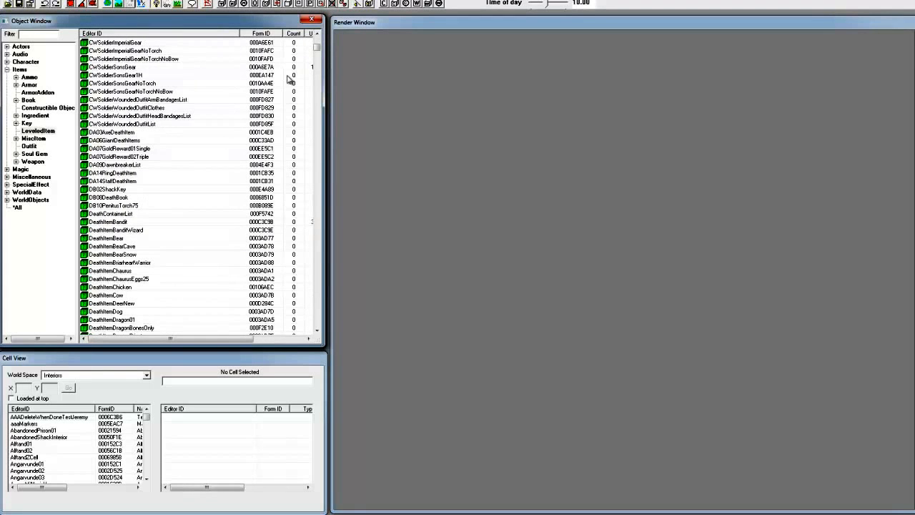
{"action": "mouse_move", "coordinate": [316, 47]}
{"action": "left_mouse_down"}
{"action": "mouse_move", "coordinate": [306, 146]}
{"action": "mouse_move", "coordinate": [326, 234]}
{"action": "mouse_move", "coordinate": [316, 298]}
{"action": "mouse_move", "coordinate": [315, 31]}
{"action": "left_mouse_up"}
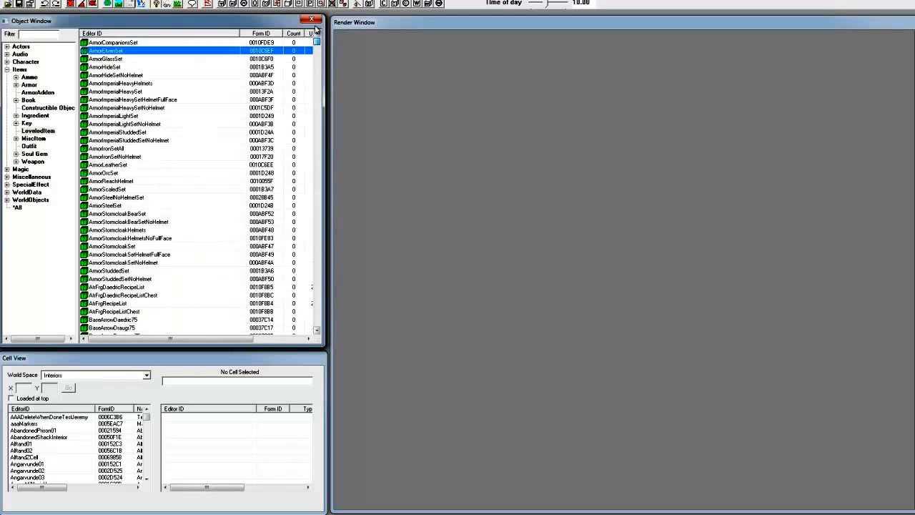
{"action": "left_click", "coordinate": [21, 207]}
{"action": "left_click", "coordinate": [32, 115]}
{"action": "left_click", "coordinate": [32, 107]}
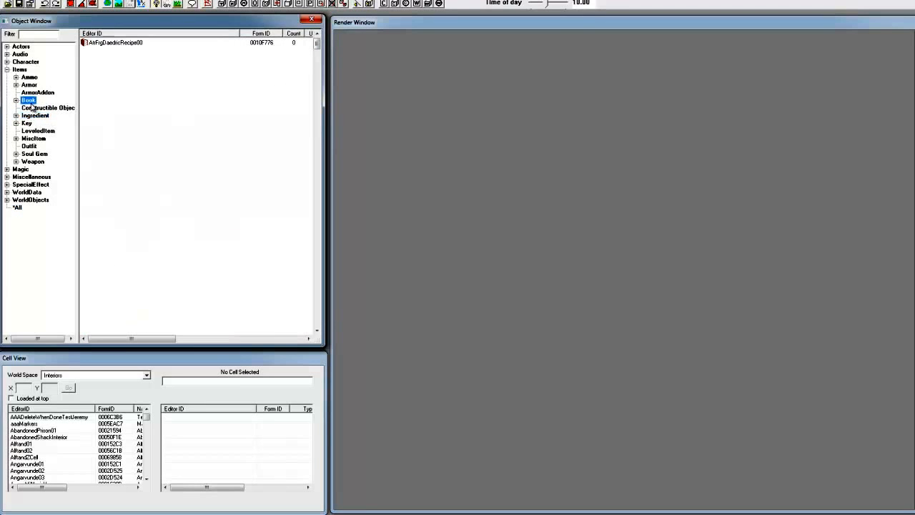
{"action": "left_click", "coordinate": [33, 93]}
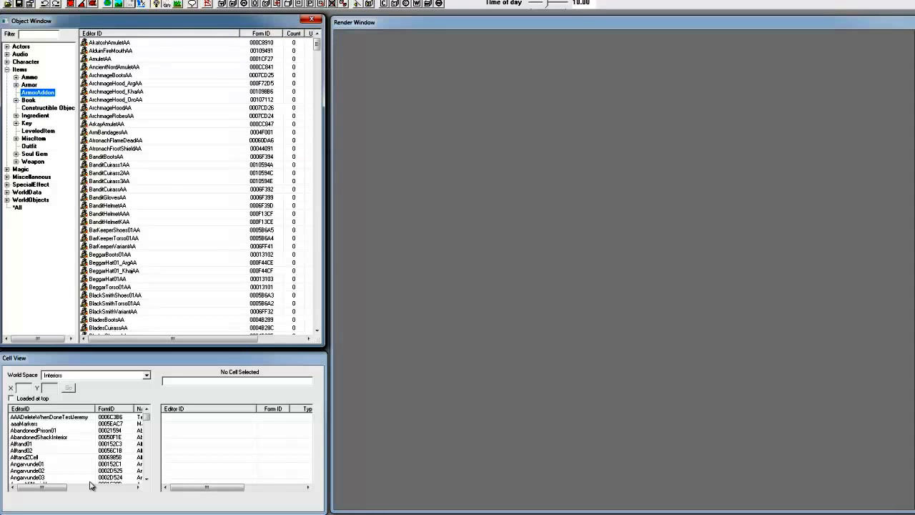
- List the objects in the AbandonedPrison01 interior cell and browse the list of interior cells
{"action": "left_click", "coordinate": [84, 360]}
{"action": "left_click", "coordinate": [32, 431]}
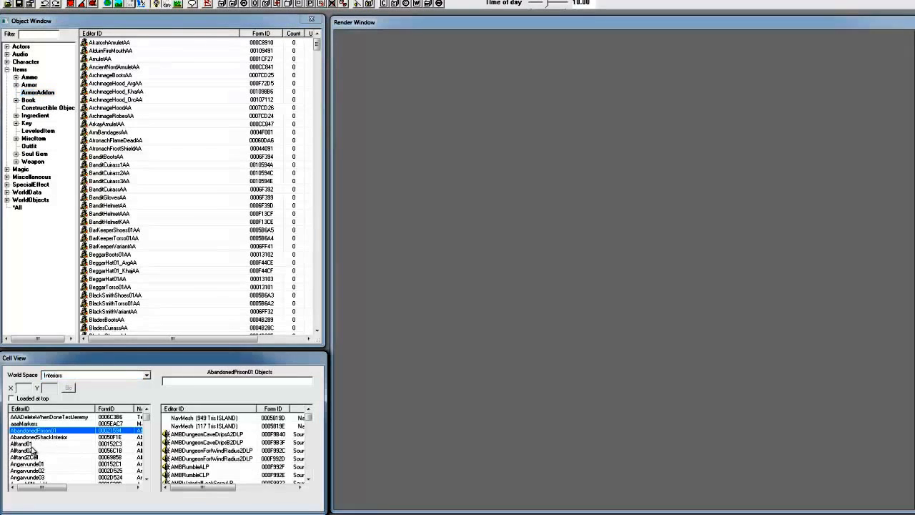
{"action": "scroll", "coordinate": [77, 461], "scroll_direction": "down", "scroll_amount": 10}
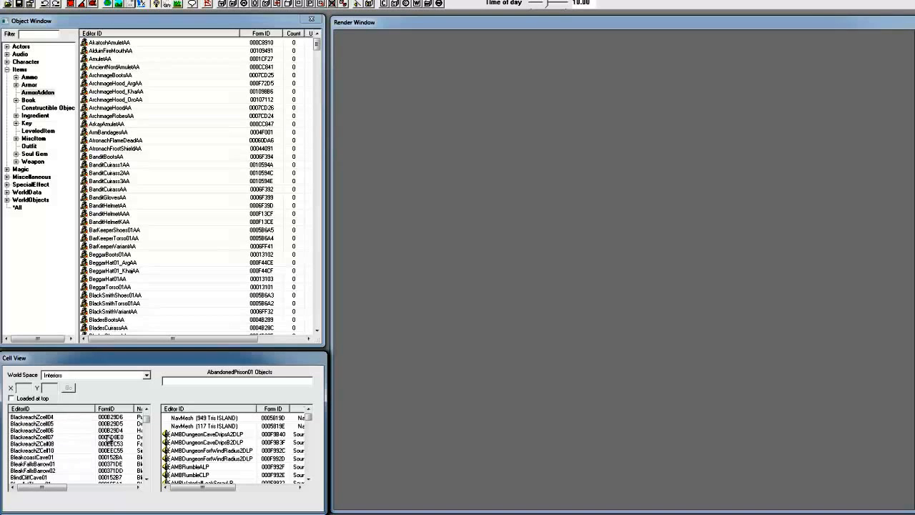
{"action": "mouse_move", "coordinate": [149, 423]}
{"action": "left_mouse_down"}
{"action": "mouse_move", "coordinate": [147, 458]}
{"action": "mouse_move", "coordinate": [146, 417]}
{"action": "left_mouse_up"}
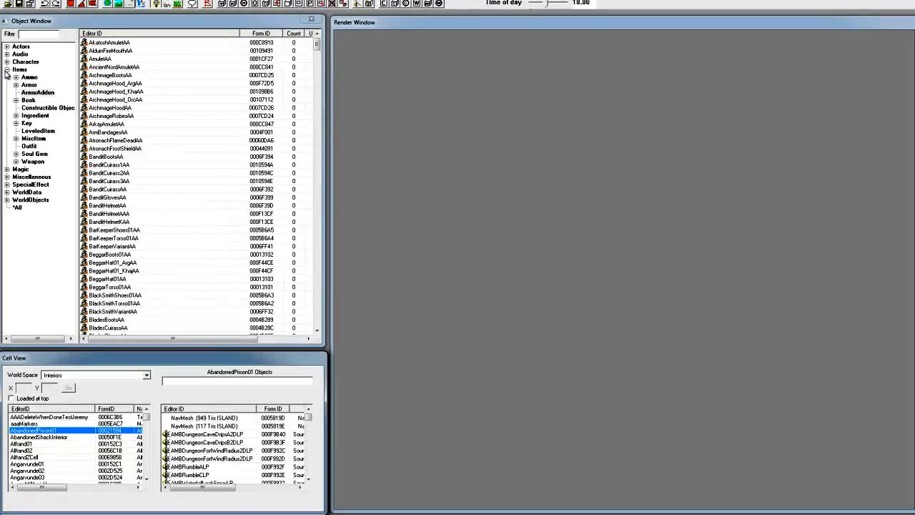
- Collapse the Items category, list the Climate objects under WorldData, and select SkyrimClimate
{"action": "left_click", "coordinate": [6, 69]}
{"action": "left_click", "coordinate": [21, 48]}
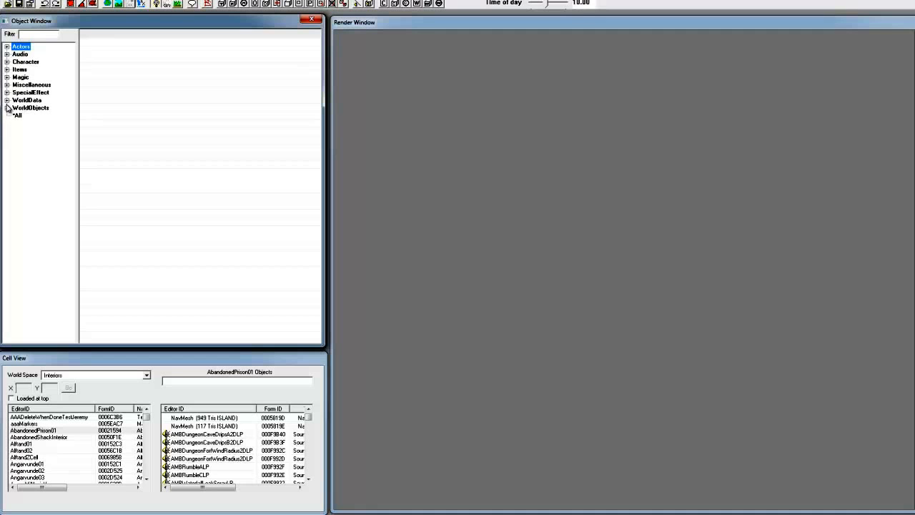
{"action": "left_click", "coordinate": [6, 100]}
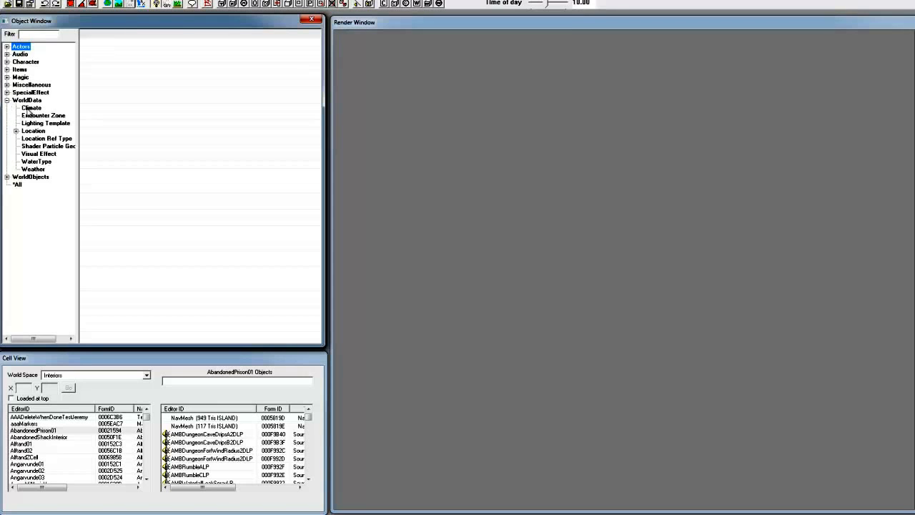
{"action": "left_click", "coordinate": [31, 108]}
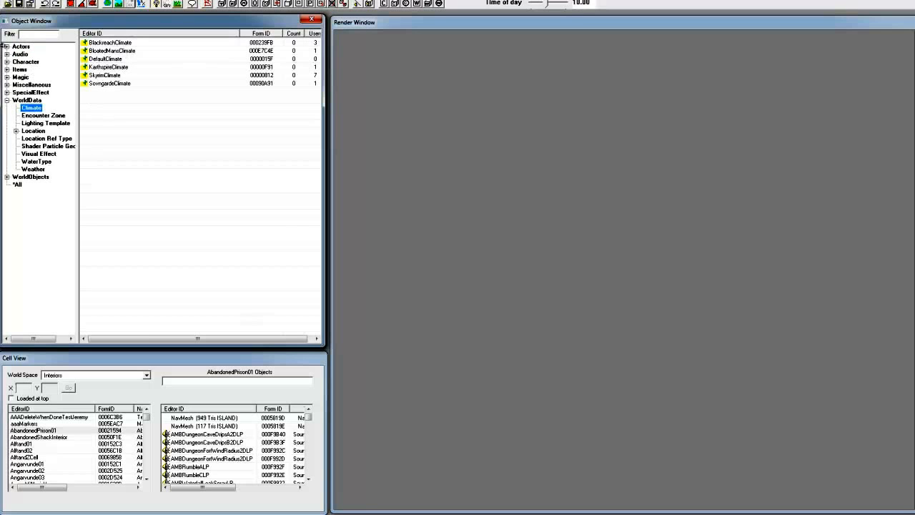
{"action": "left_click", "coordinate": [93, 76]}
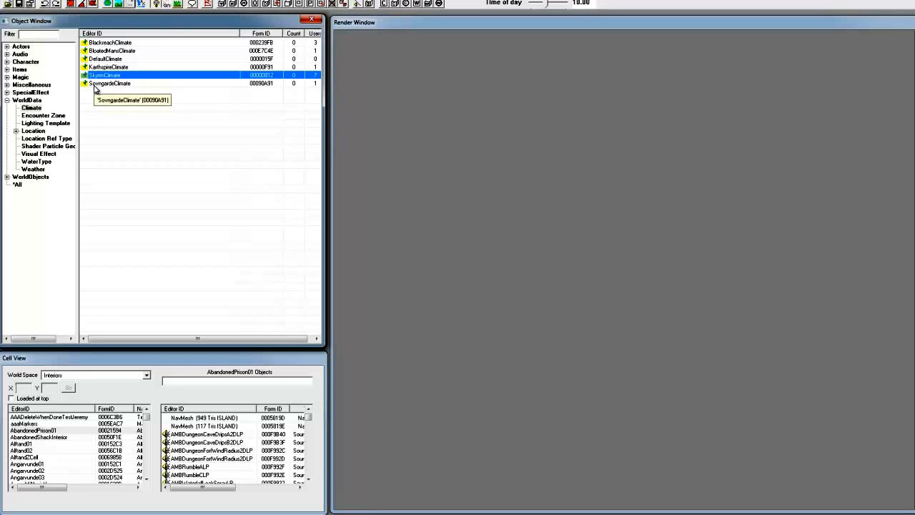
- List the Actor objects in the Actors category and the Book objects in the Items category
{"action": "left_click", "coordinate": [6, 46]}
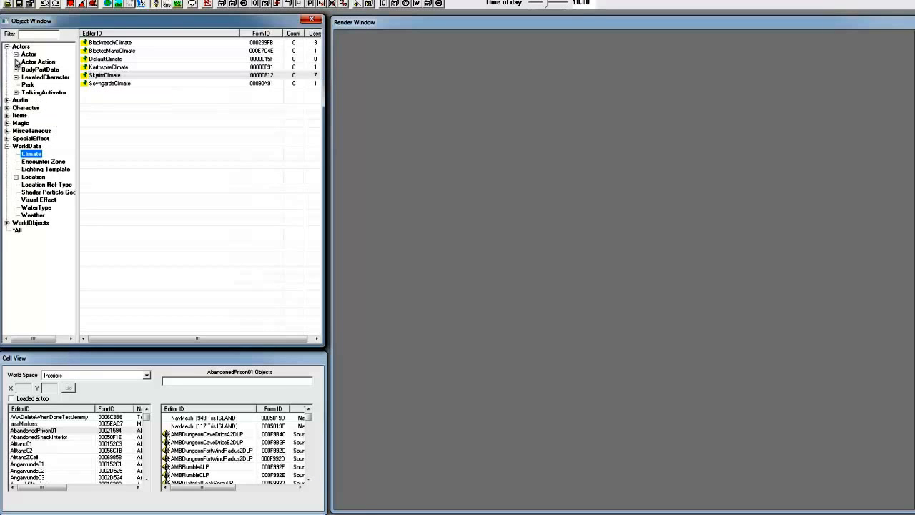
{"action": "left_click", "coordinate": [21, 61]}
{"action": "double_click", "coordinate": [28, 54]}
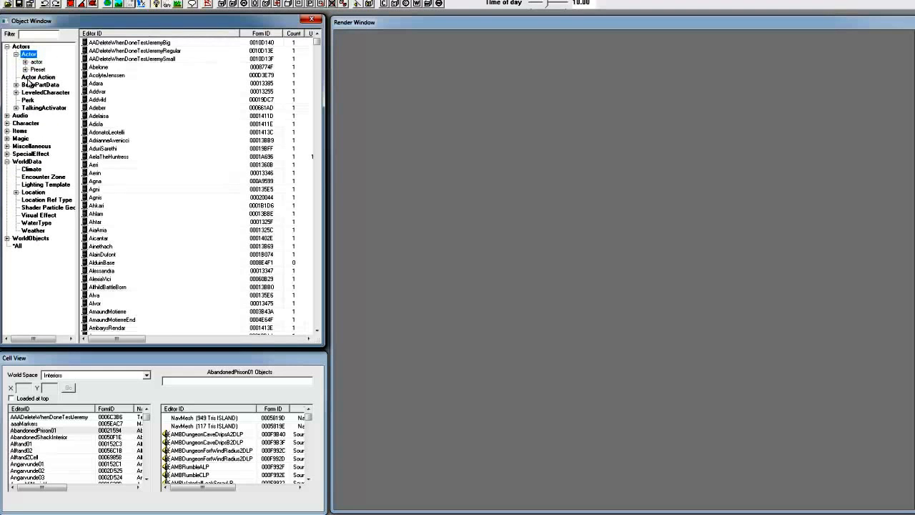
{"action": "left_click", "coordinate": [6, 131]}
{"action": "left_click", "coordinate": [26, 162]}
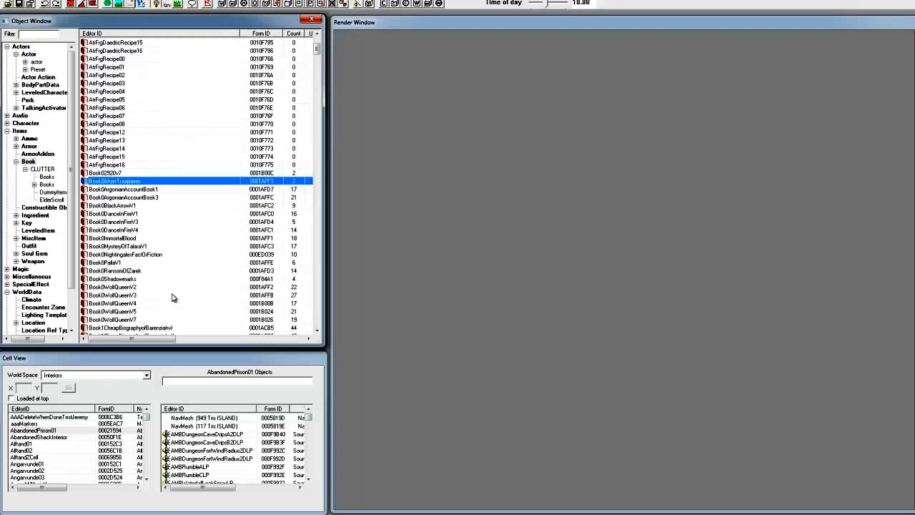
- Filter the objects by "book" and browse the matches across all object categories
{"action": "left_click", "coordinate": [43, 35]}
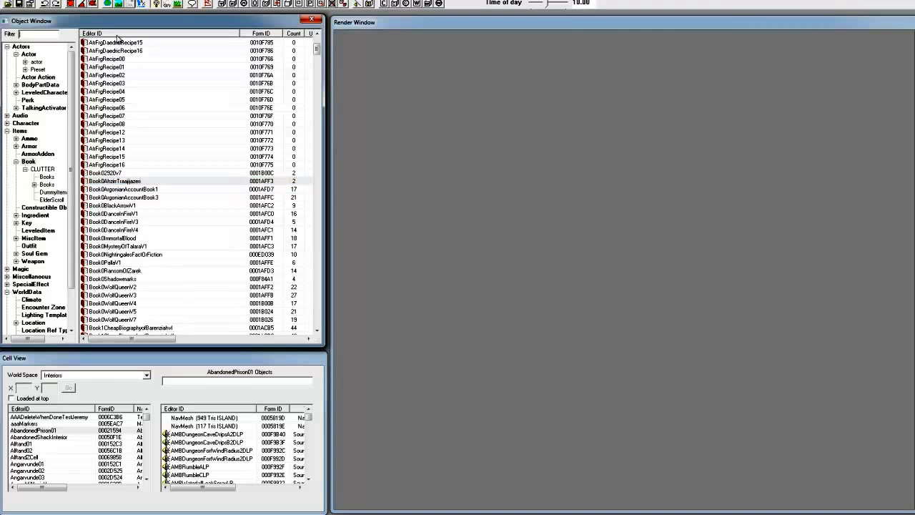
{"action": "scroll", "coordinate": [118, 39], "scroll_direction": "down", "scroll_amount": 10}
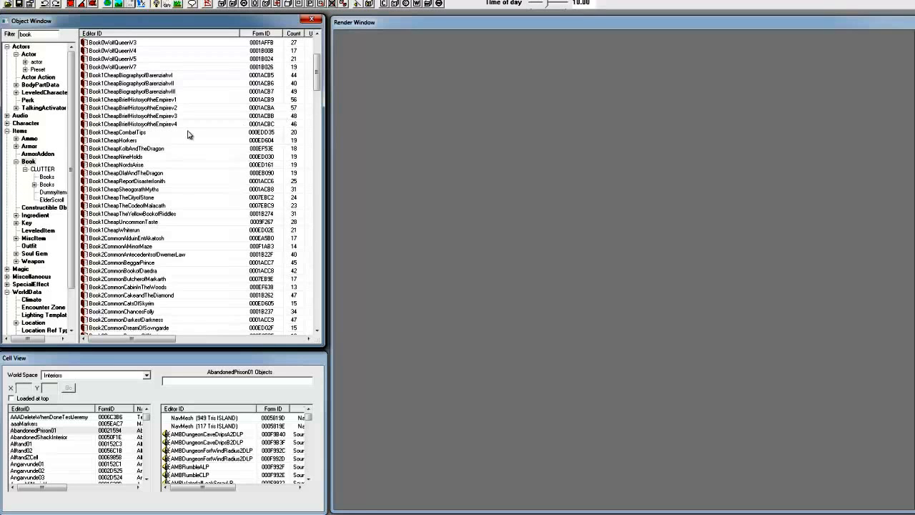
{"action": "scroll", "coordinate": [22, 332], "scroll_direction": "down", "scroll_amount": 2}
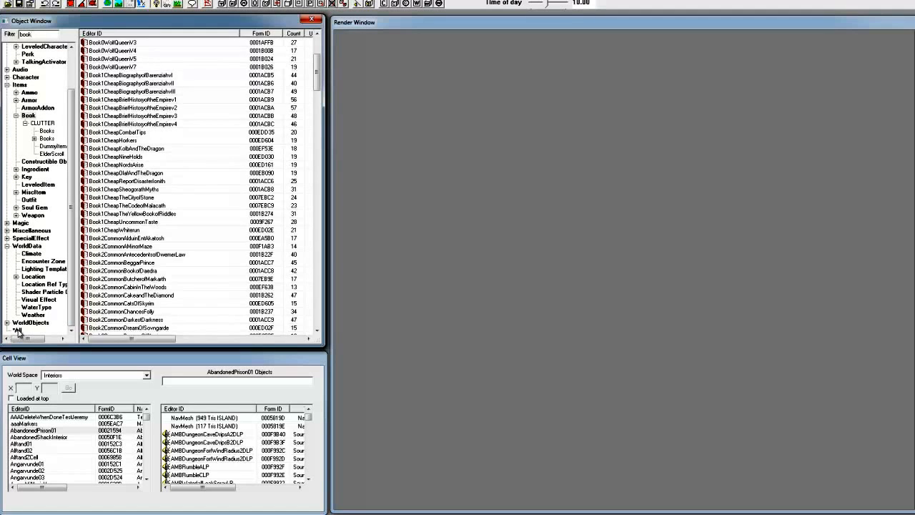
{"action": "left_click", "coordinate": [17, 331]}
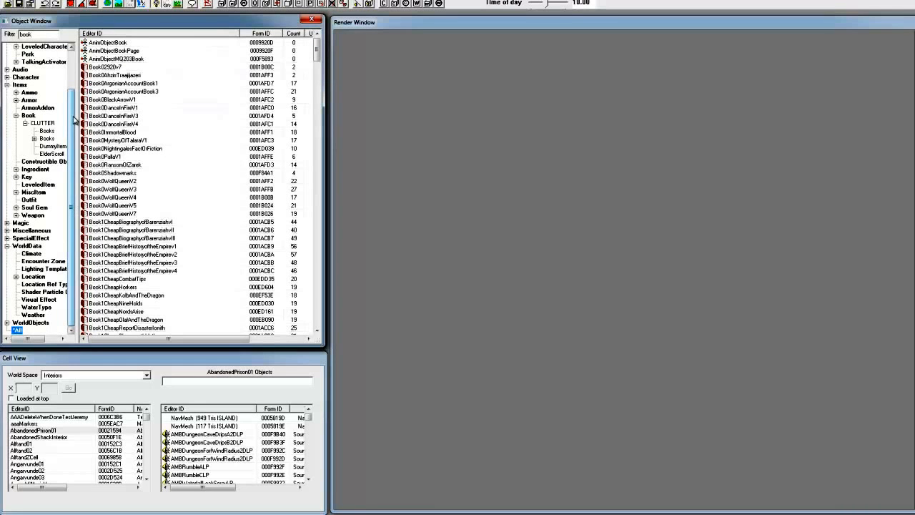
{"action": "left_click", "coordinate": [115, 132]}
{"action": "scroll", "coordinate": [174, 145], "scroll_direction": "down", "scroll_amount": 7}
{"action": "scroll", "coordinate": [174, 146], "scroll_direction": "down", "scroll_amount": 10}
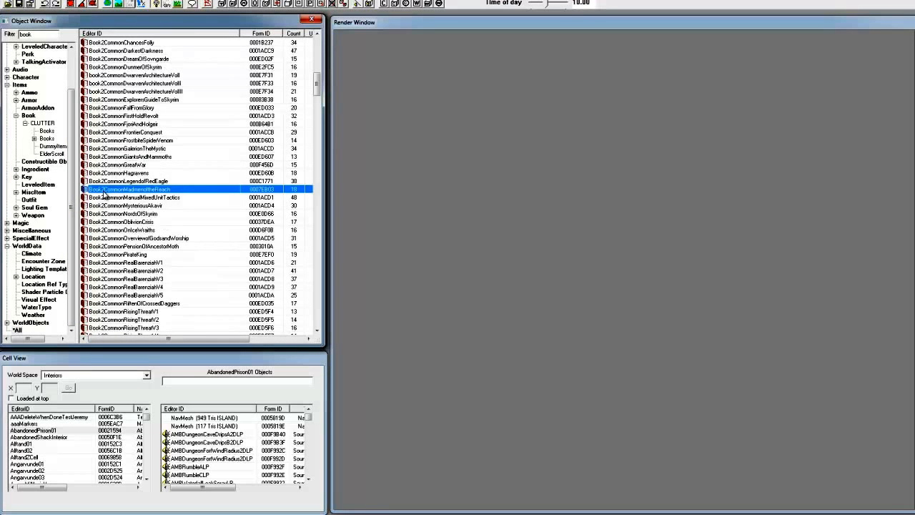
{"action": "left_click", "coordinate": [116, 245]}
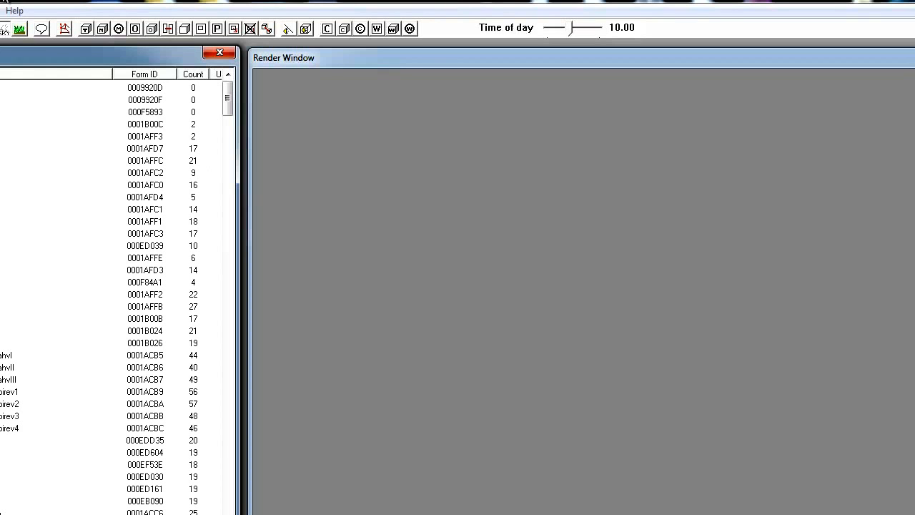
- Narrow the Editor ID column to reveal the Users column, and select the Book0AhzirrTraajijazeri entry
{"action": "left_click_drag", "start_coordinate": [111, 75], "coordinate": [72, 77]}
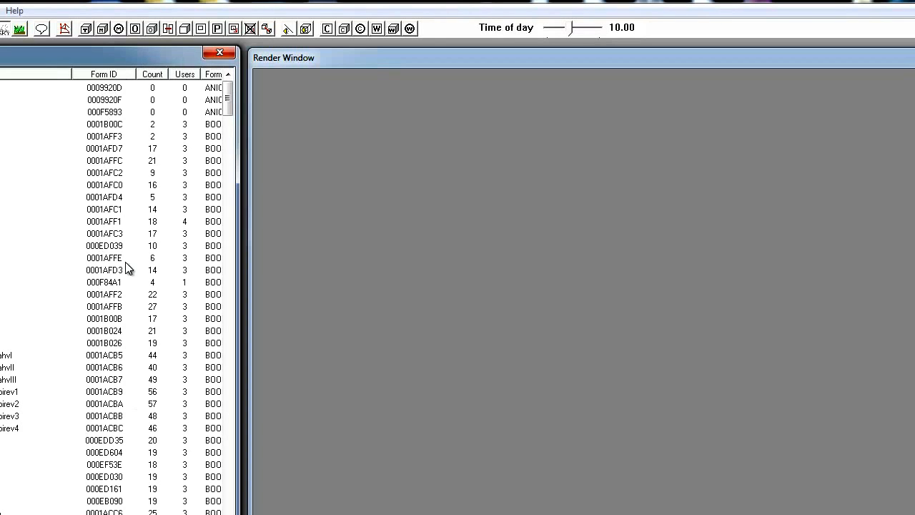
{"action": "left_click", "coordinate": [113, 90]}
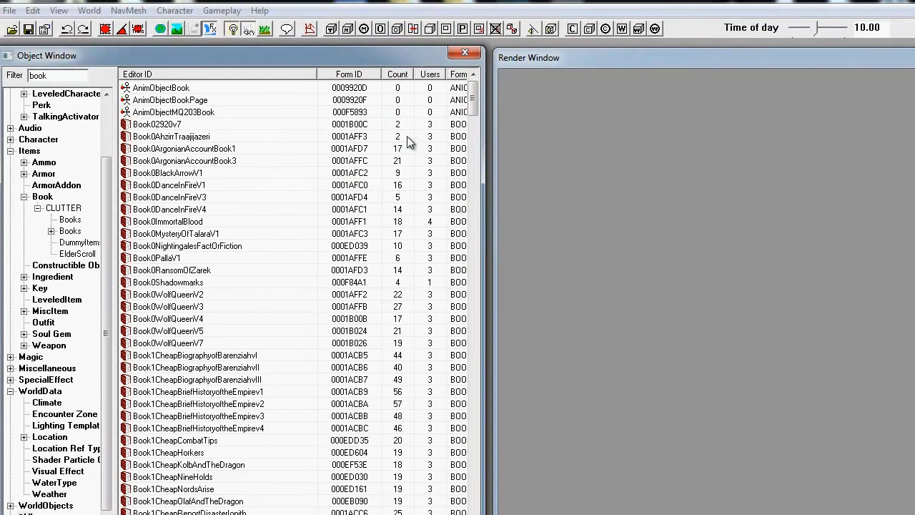
{"action": "left_click", "coordinate": [409, 138]}
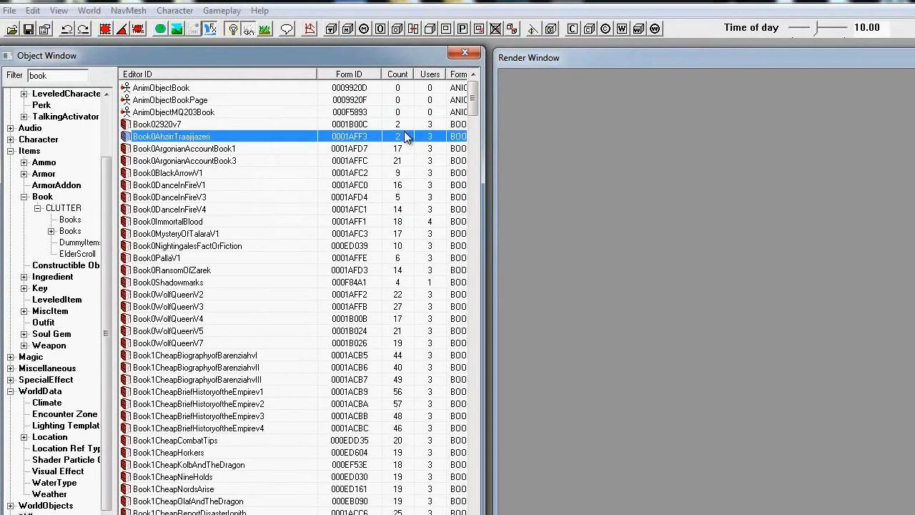
- Filter the objects by "rock", sort them by highest Count first, and select RockL01
{"action": "double_click", "coordinate": [75, 78]}
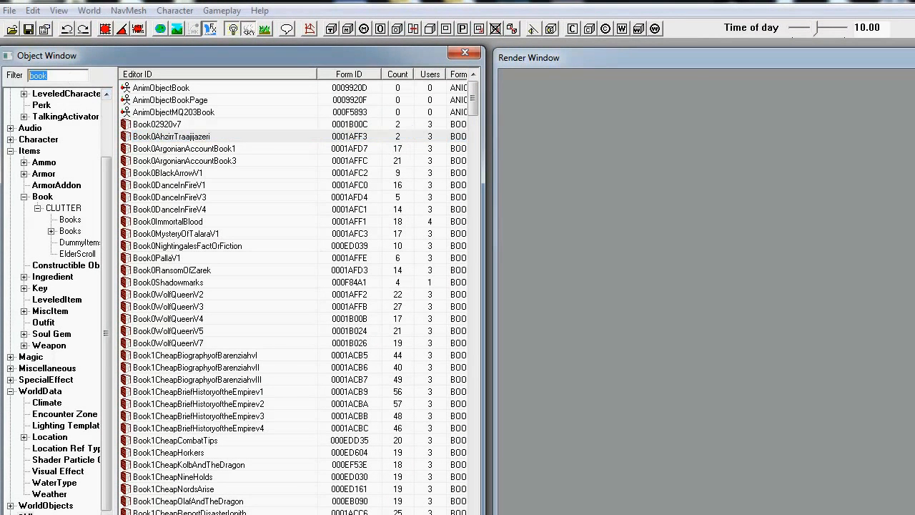
{"action": "type", "text": "rock"}
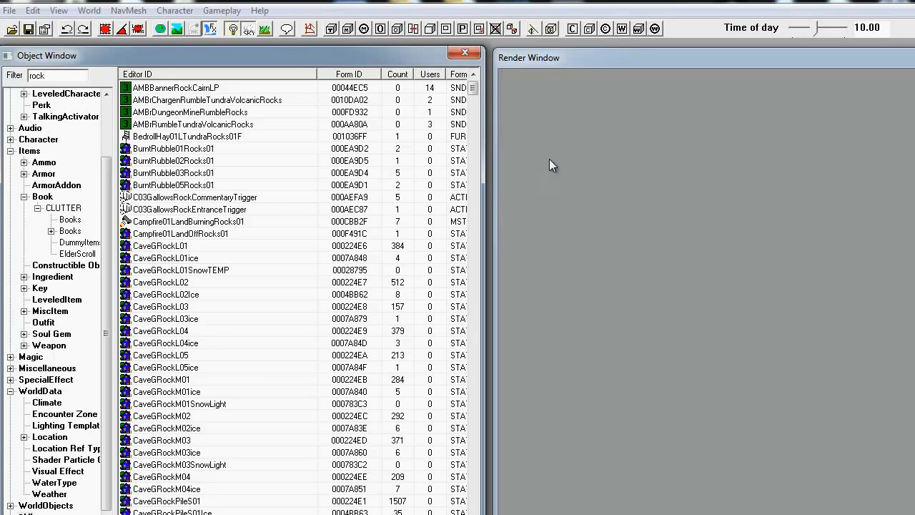
{"action": "left_click", "coordinate": [397, 76]}
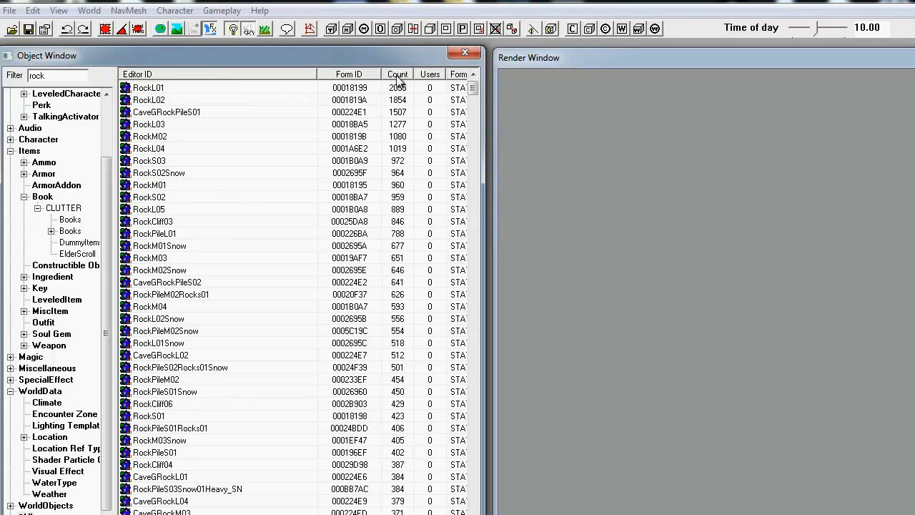
{"action": "left_click", "coordinate": [165, 88]}
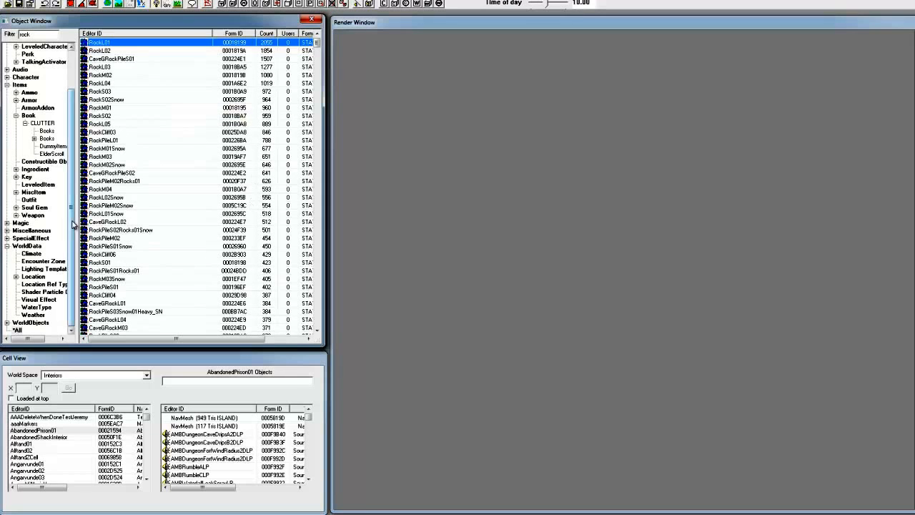
- List the objects of the AlftandZCell interior cell and choose Interiors as the world space
{"action": "left_click", "coordinate": [90, 360]}
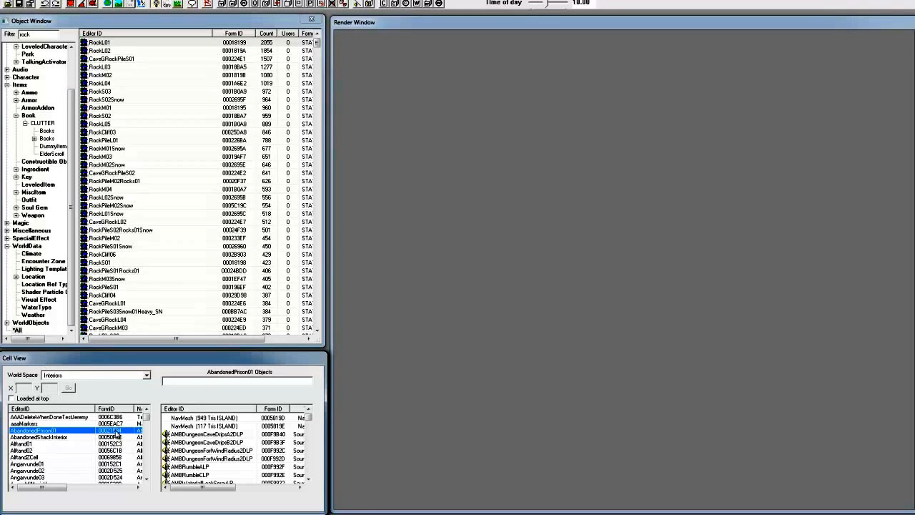
{"action": "left_click", "coordinate": [50, 457]}
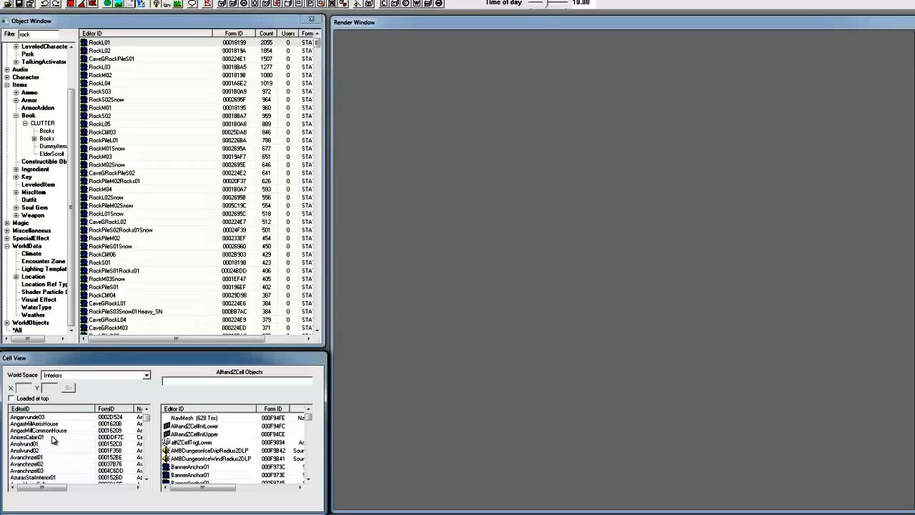
{"action": "left_click", "coordinate": [72, 378]}
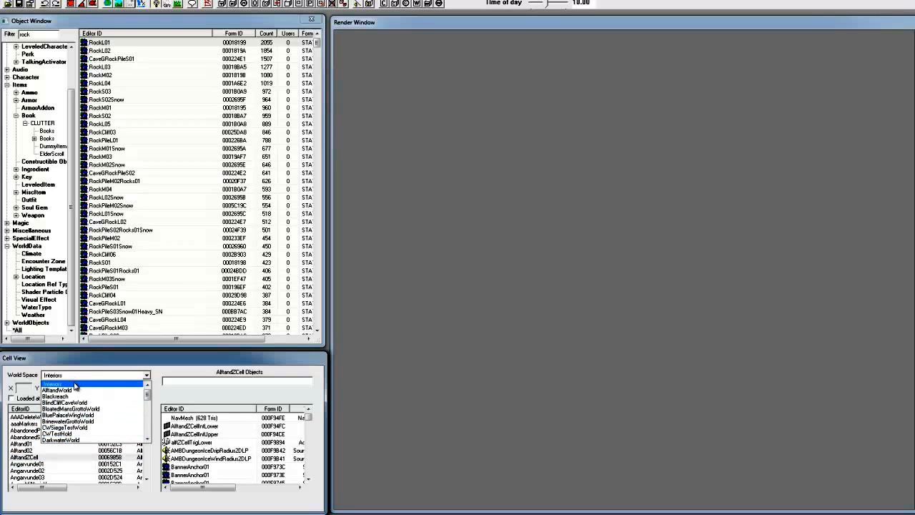
{"action": "left_click", "coordinate": [72, 384]}
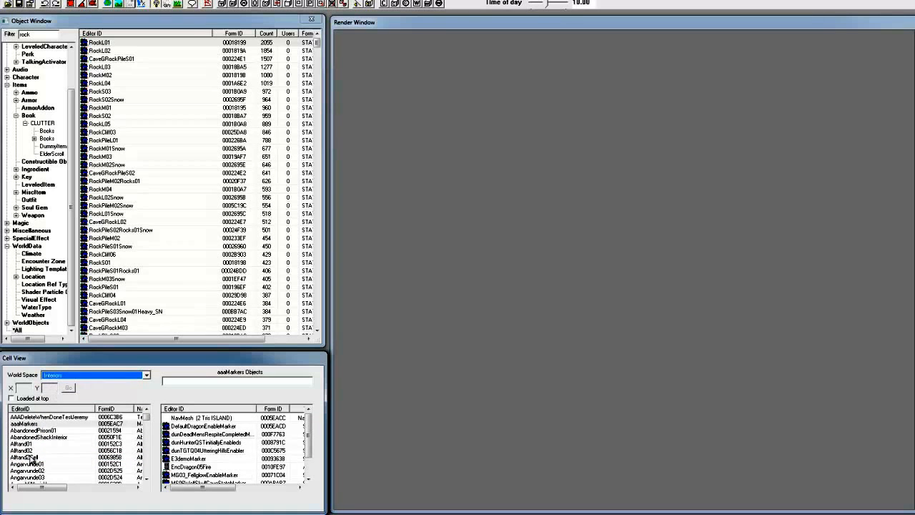
- Browse the available world spaces, such as Tamriel and the city worlds, without choosing a different one
{"action": "left_click", "coordinate": [82, 377]}
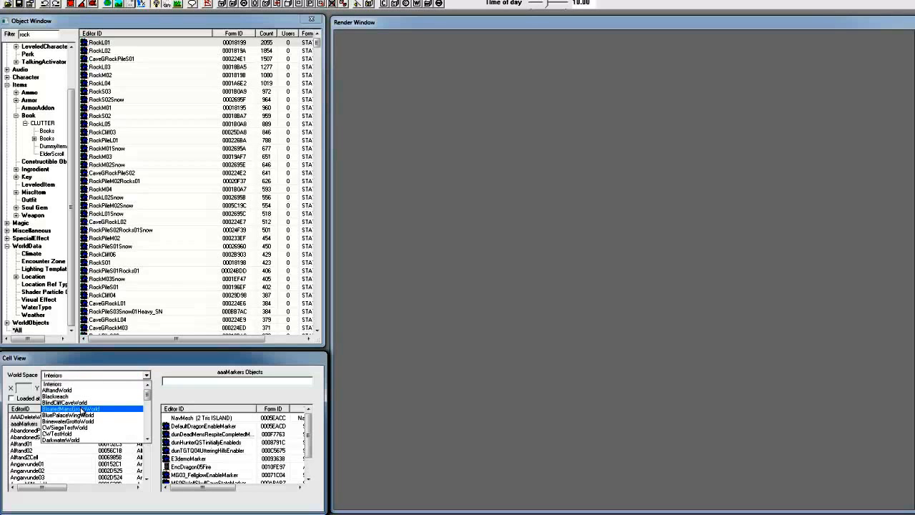
{"action": "scroll", "coordinate": [82, 416], "scroll_direction": "down", "scroll_amount": 2}
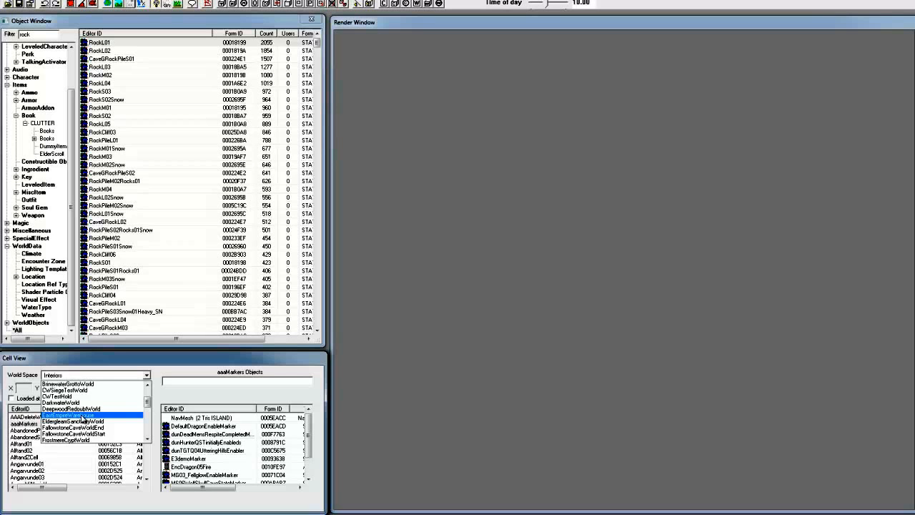
{"action": "scroll", "coordinate": [83, 418], "scroll_direction": "down", "scroll_amount": 10}
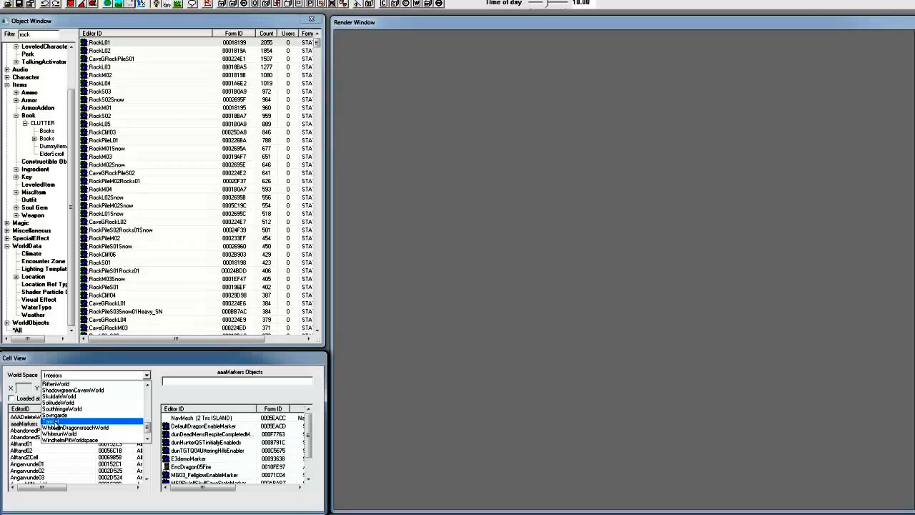
{"action": "scroll", "coordinate": [66, 432], "scroll_direction": "up", "scroll_amount": 2}
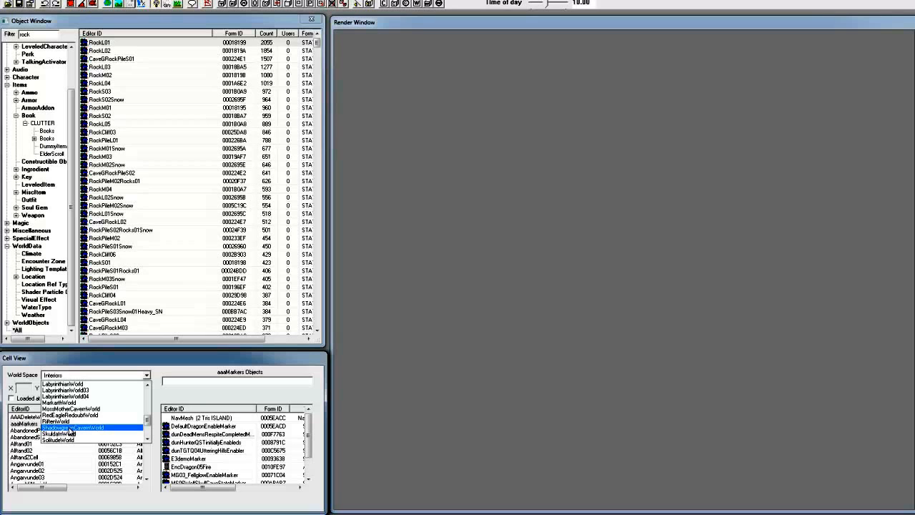
{"action": "scroll", "coordinate": [75, 407], "scroll_direction": "up", "scroll_amount": 2}
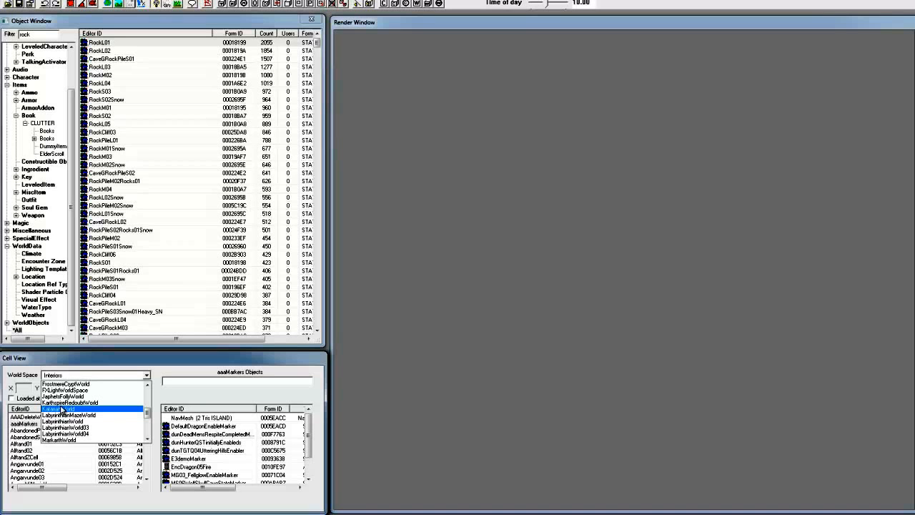
- Find the HeartwoodMill cell in the list of interior cells and load it in the Render Window
{"action": "scroll", "coordinate": [79, 412], "scroll_direction": "down", "scroll_amount": 3}
{"action": "scroll", "coordinate": [77, 415], "scroll_direction": "down", "scroll_amount": 2}
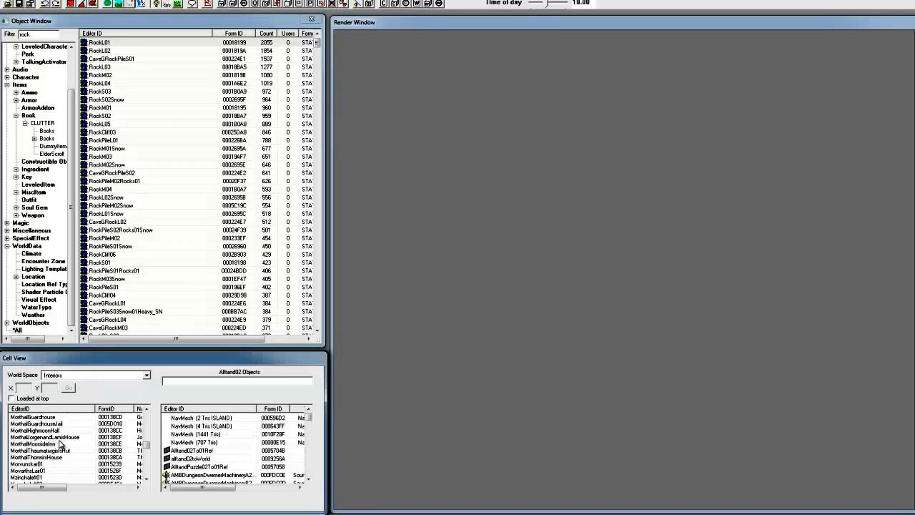
{"action": "scroll", "coordinate": [60, 443], "scroll_direction": "down", "scroll_amount": 5}
{"action": "left_click", "coordinate": [20, 430]}
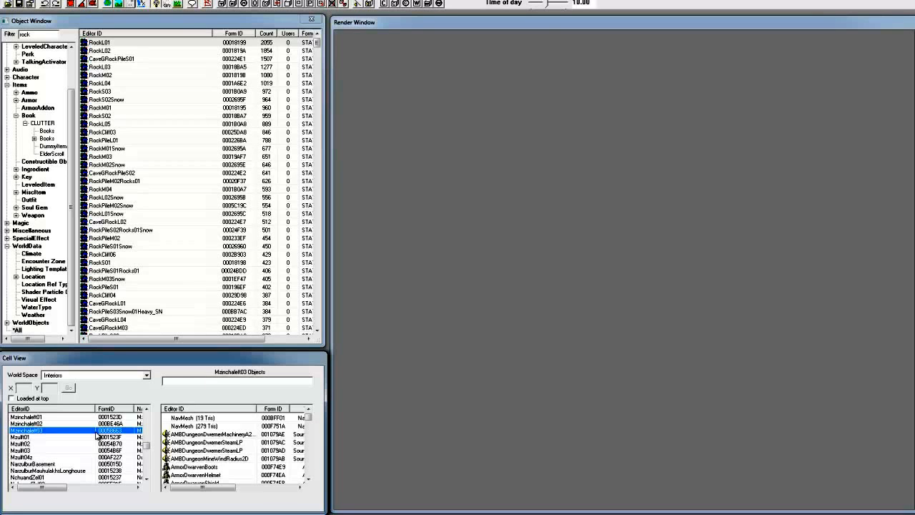
{"action": "key", "text": "h"}
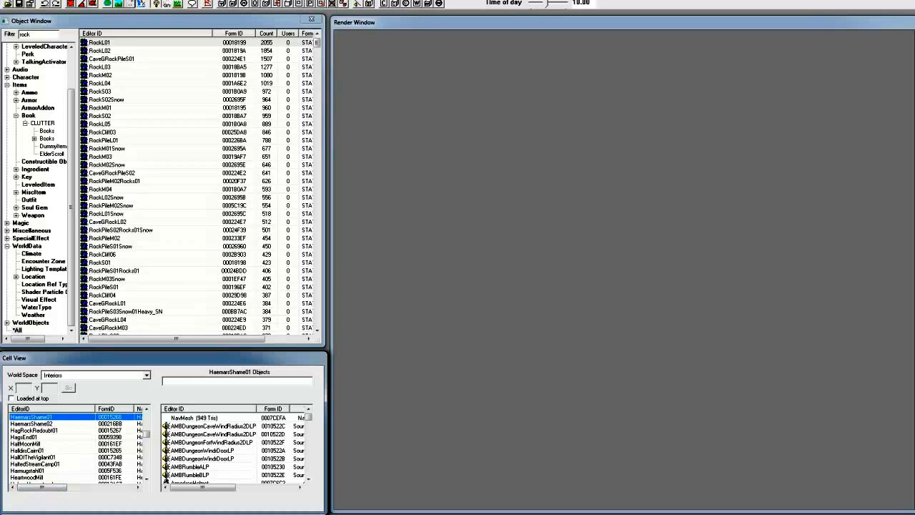
{"action": "key", "text": "e"}
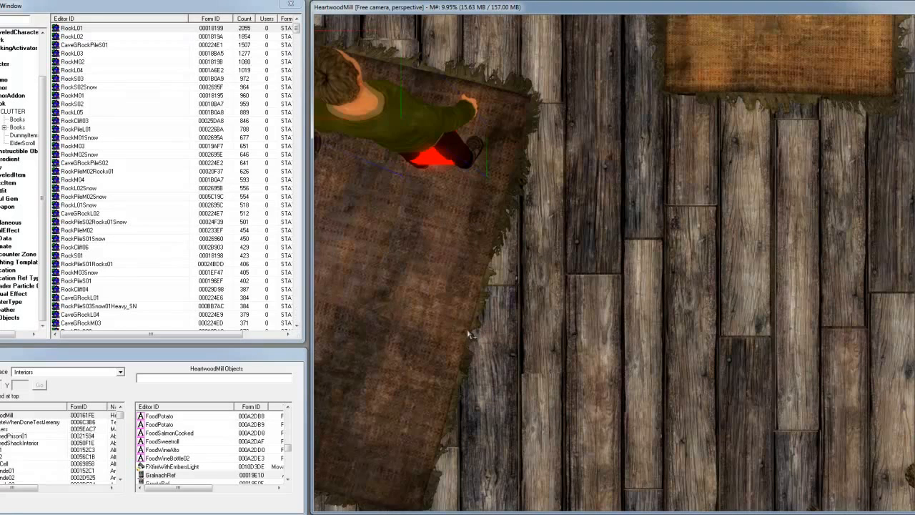
- Select the characters and rugs of the HeartwoodMill cell one after another, finishing with the child in the green shirt
{"action": "scroll", "coordinate": [469, 334], "scroll_direction": "down", "scroll_amount": 5}
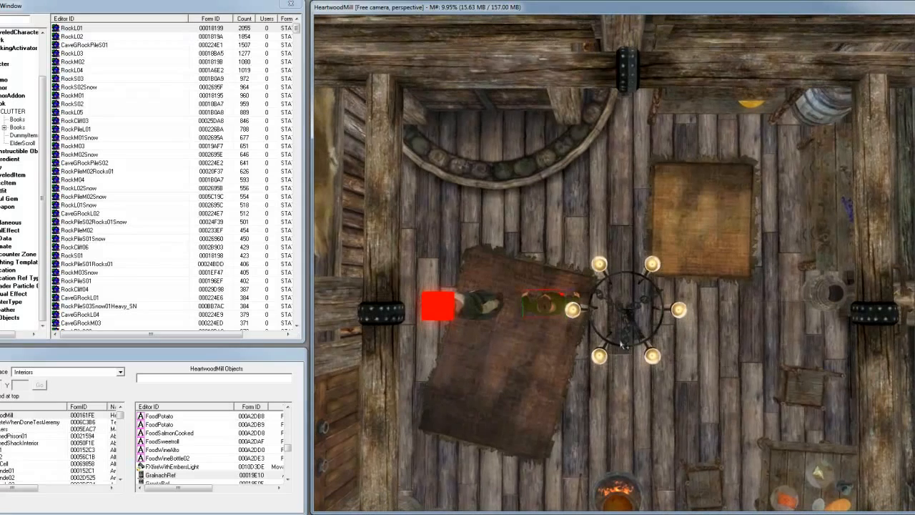
{"action": "left_click", "coordinate": [470, 311]}
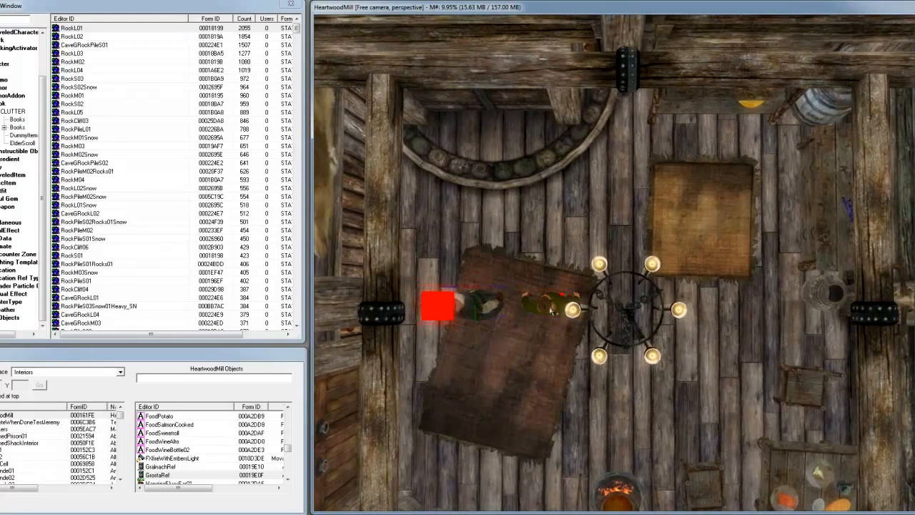
{"action": "left_click", "coordinate": [699, 212]}
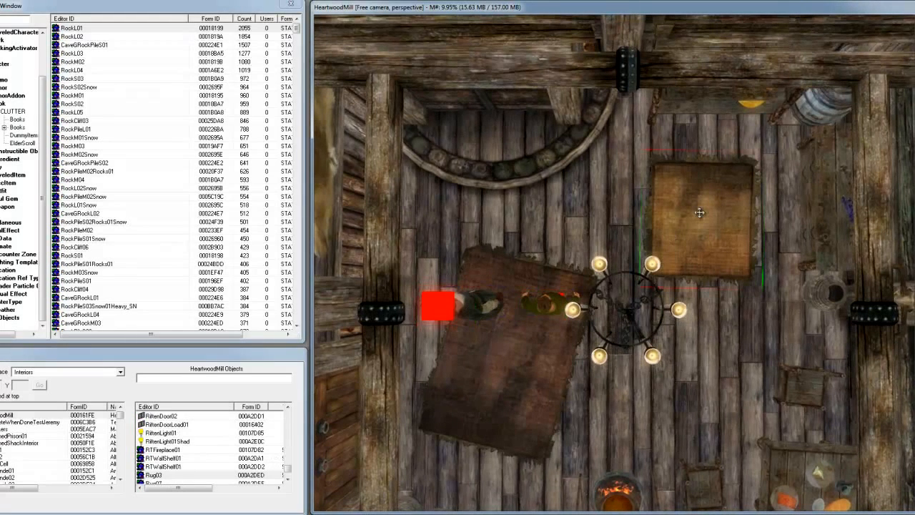
{"action": "left_click", "coordinate": [506, 389]}
{"action": "left_click", "coordinate": [525, 294]}
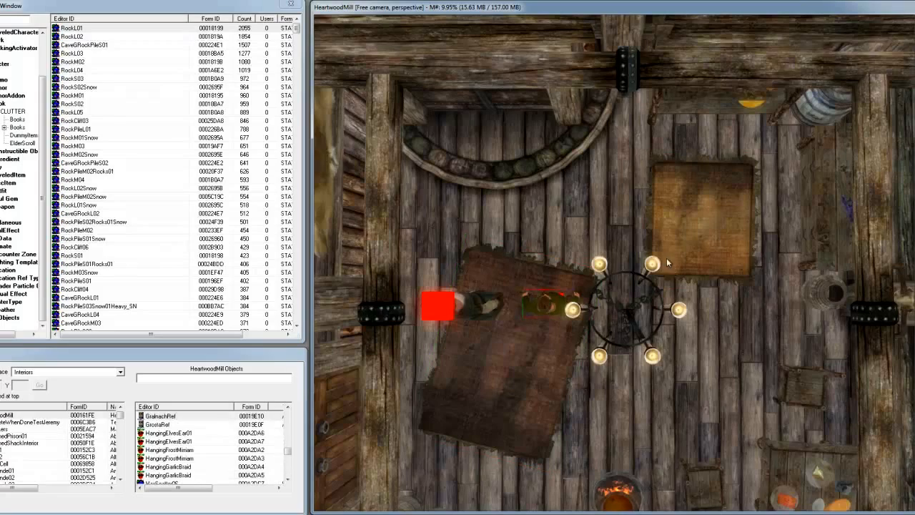
- Examine the mill interior from several angles and distances around the selected child
{"action": "middle_click_drag", "start_coordinate": [668, 247], "coordinate": [544, 244], "text": "shift"}
{"action": "scroll", "coordinate": [545, 247], "scroll_direction": "up", "scroll_amount": 10}
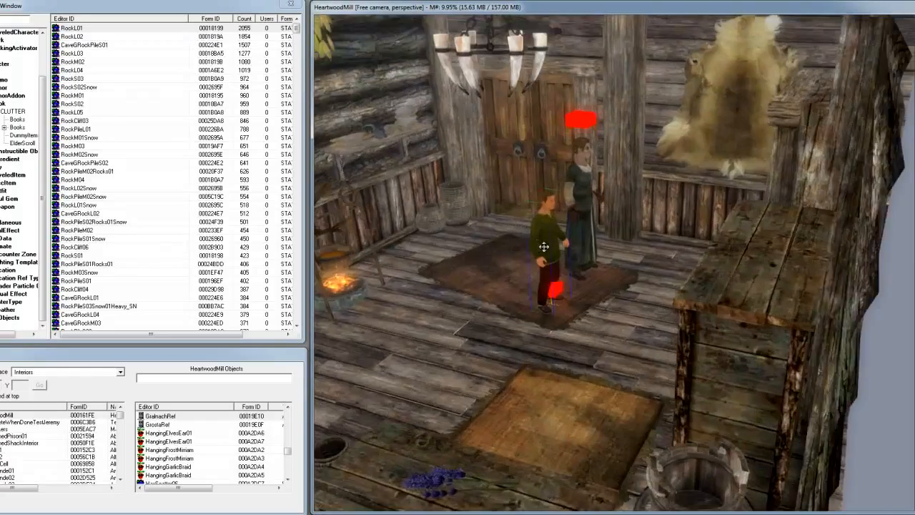
{"action": "scroll", "coordinate": [544, 247], "scroll_direction": "down", "scroll_amount": 12}
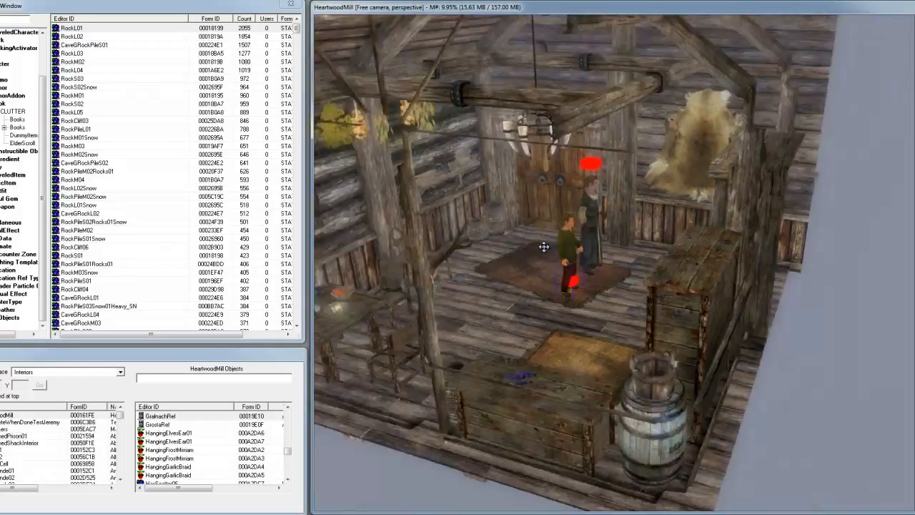
{"action": "scroll", "coordinate": [547, 250], "scroll_direction": "up", "scroll_amount": 4}
{"action": "scroll", "coordinate": [547, 251], "scroll_direction": "up", "scroll_amount": 4}
{"action": "middle_click_drag", "start_coordinate": [558, 269], "coordinate": [560, 271]}
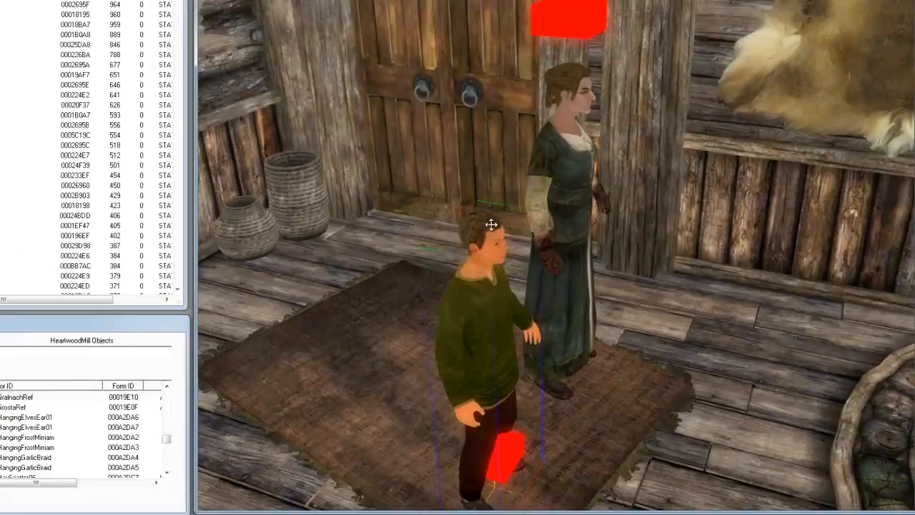
{"action": "middle_click_drag", "start_coordinate": [491, 224], "coordinate": [491, 220]}
{"action": "mouse_move", "coordinate": [403, 160]}
{"action": "middle_mouse_down"}
{"action": "mouse_move", "coordinate": [411, 176]}
{"action": "mouse_move", "coordinate": [443, 169]}
{"action": "mouse_move", "coordinate": [420, 155]}
{"action": "mouse_move", "coordinate": [404, 173]}
{"action": "mouse_move", "coordinate": [425, 159]}
{"action": "mouse_move", "coordinate": [417, 149]}
{"action": "middle_mouse_up"}
{"action": "scroll", "coordinate": [536, 134], "scroll_direction": "down", "scroll_amount": 3}
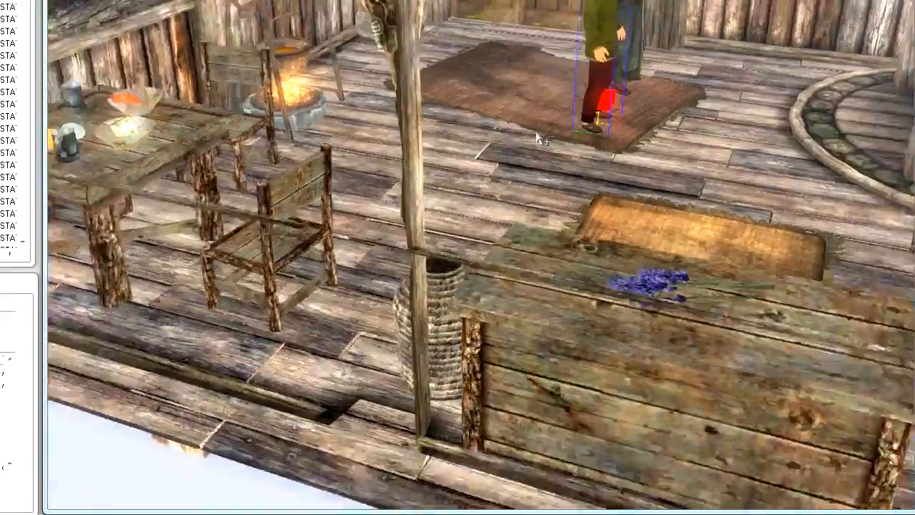
{"action": "scroll", "coordinate": [540, 142], "scroll_direction": "down", "scroll_amount": 3}
{"action": "middle_click_drag", "start_coordinate": [542, 145], "coordinate": [360, 238], "text": "shift"}
{"action": "scroll", "coordinate": [482, 178], "scroll_direction": "down", "scroll_amount": 3}
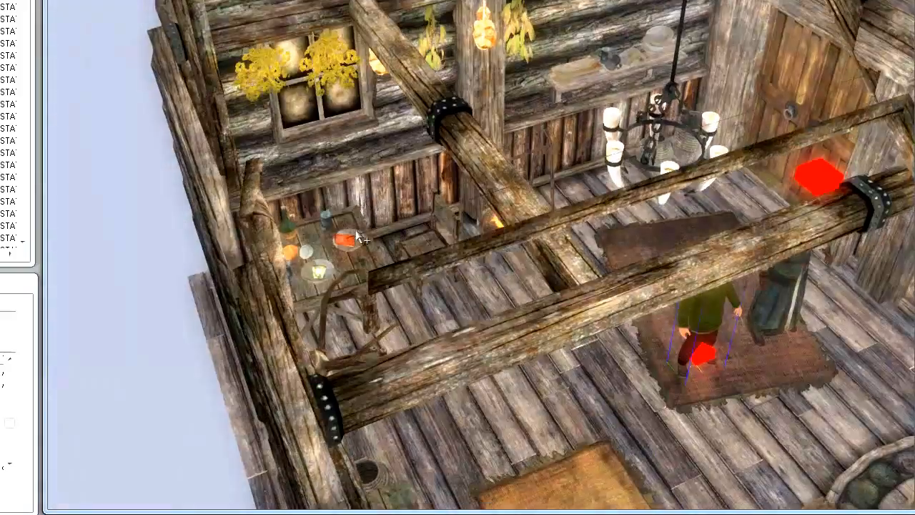
- Select the cooked salmon on the dining table, centre the view on it and inspect it from near and far
{"action": "left_click", "coordinate": [349, 243]}
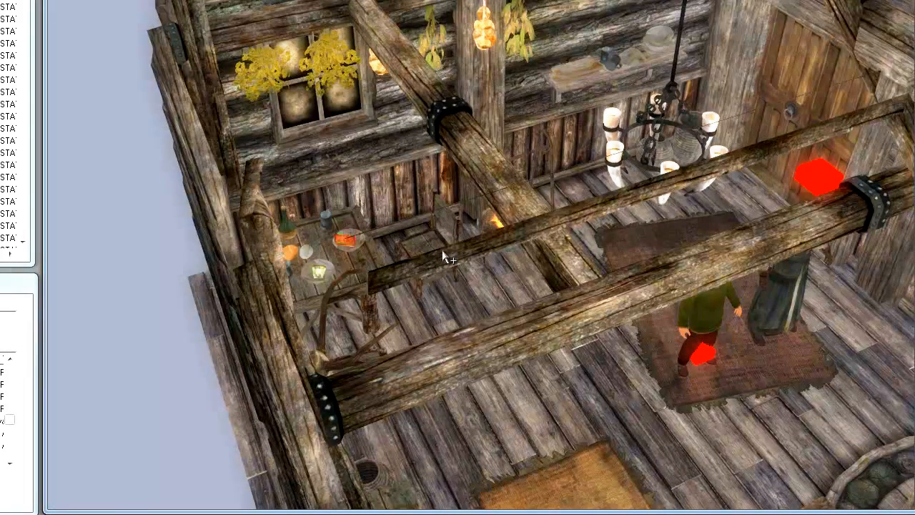
{"action": "key", "text": "c"}
{"action": "middle_click_drag", "start_coordinate": [443, 256], "coordinate": [427, 226], "text": "shift"}
{"action": "scroll", "coordinate": [487, 275], "scroll_direction": "down", "scroll_amount": 10}
{"action": "middle_click_drag", "start_coordinate": [493, 265], "coordinate": [487, 307], "text": "shift"}
{"action": "middle_click_drag", "start_coordinate": [569, 349], "coordinate": [563, 344], "text": "shift"}
{"action": "scroll", "coordinate": [563, 344], "scroll_direction": "up", "scroll_amount": 10}
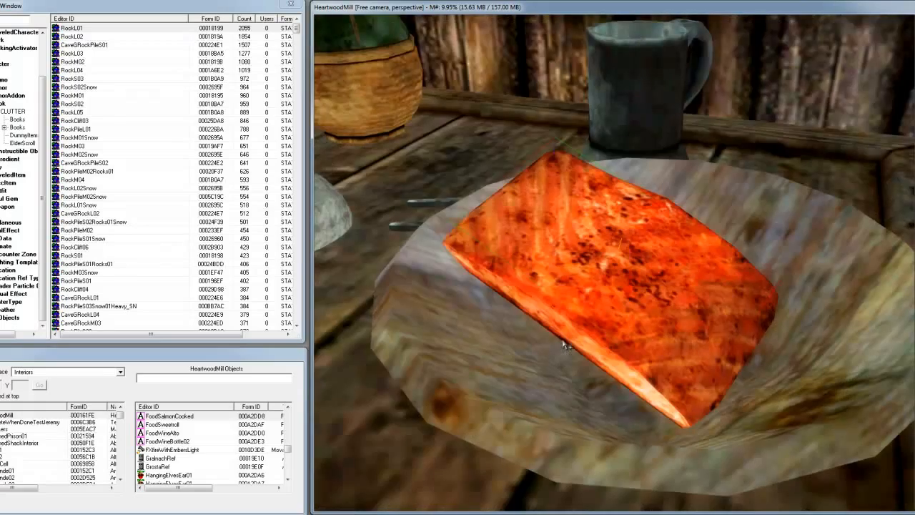
{"action": "scroll", "coordinate": [652, 282], "scroll_direction": "down", "scroll_amount": 15}
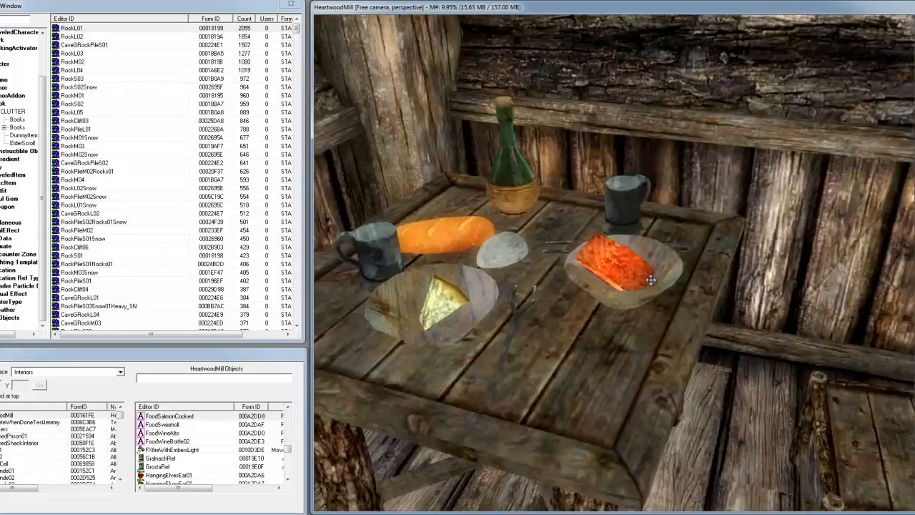
{"action": "key", "text": "f"}
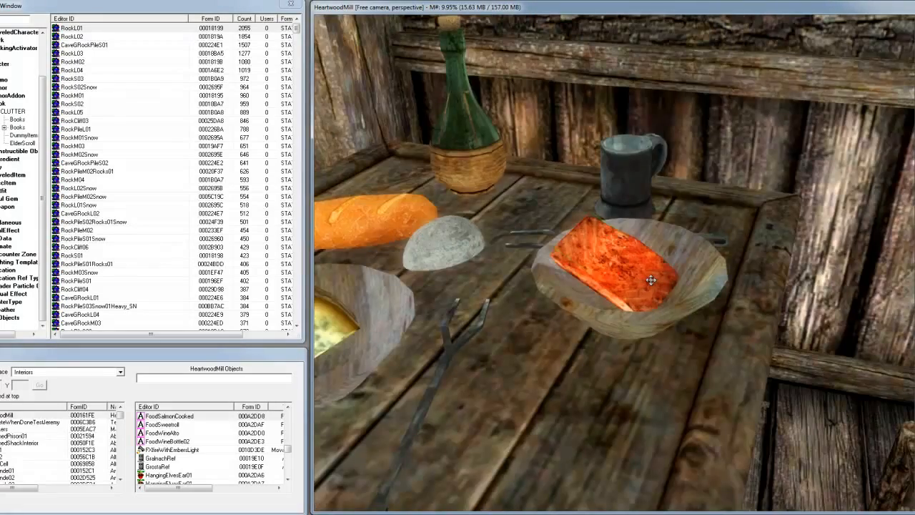
{"action": "scroll", "coordinate": [650, 281], "scroll_direction": "up", "scroll_amount": 5}
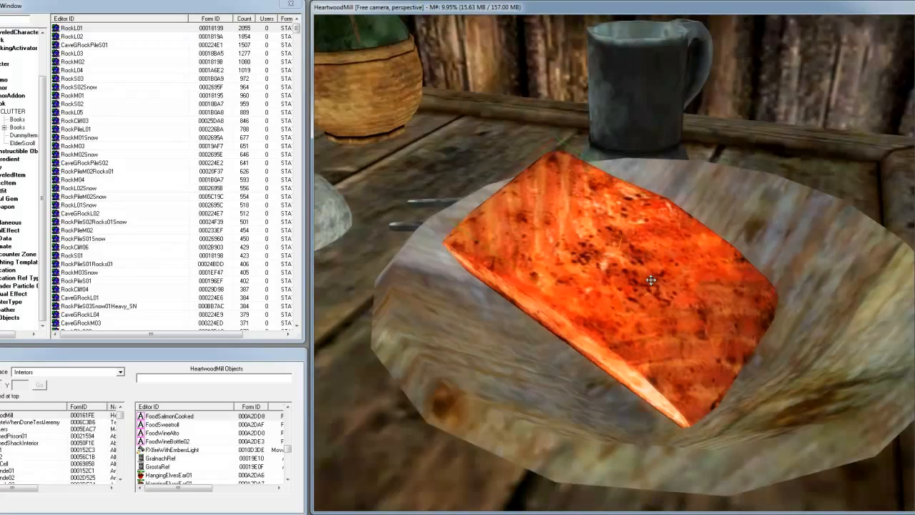
{"action": "scroll", "coordinate": [651, 280], "scroll_direction": "down", "scroll_amount": 12}
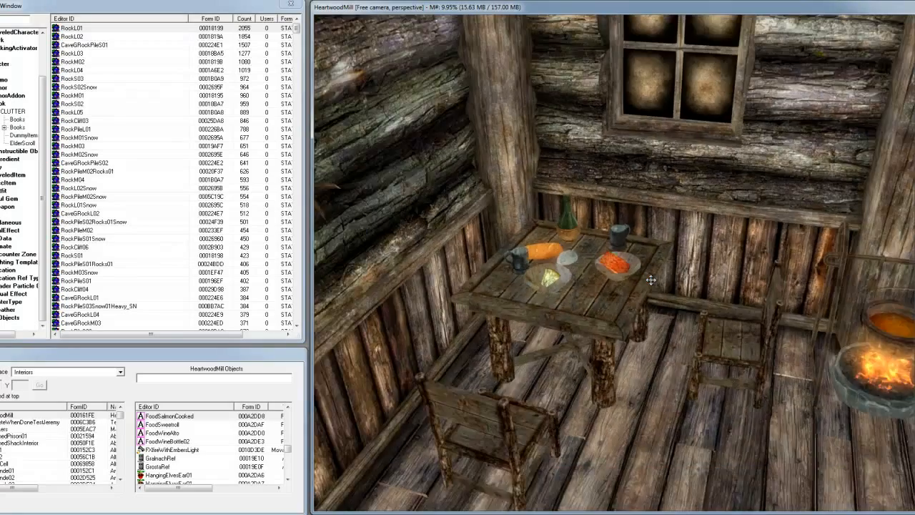
- Look around the room from the dining table to the two characters on the rug and back toward the fire
{"action": "middle_click_drag", "start_coordinate": [651, 280], "coordinate": [572, 286], "text": "shift"}
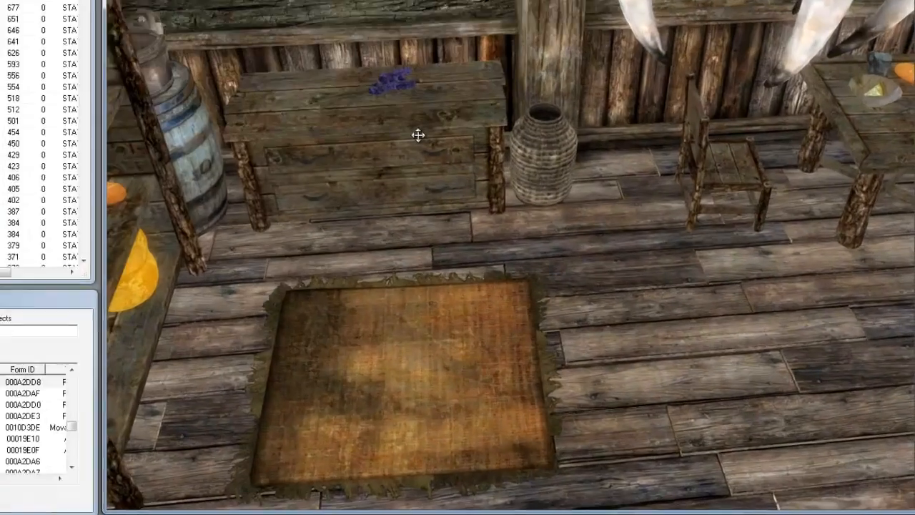
{"action": "left_click", "coordinate": [418, 135]}
{"action": "middle_click_drag", "start_coordinate": [418, 135], "coordinate": [400, 152], "text": "shift"}
{"action": "left_click", "coordinate": [468, 182]}
{"action": "middle_click_drag", "start_coordinate": [467, 182], "coordinate": [415, 189], "text": "shift"}
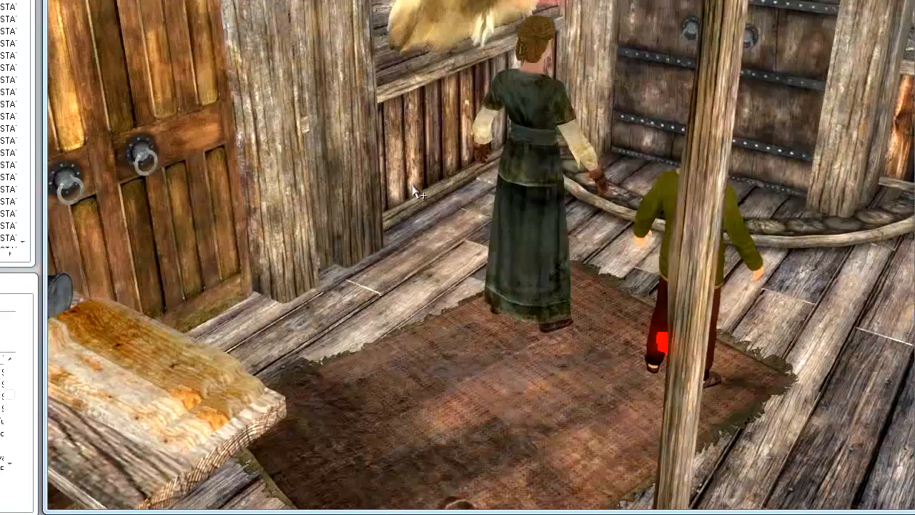
{"action": "left_click", "coordinate": [533, 176]}
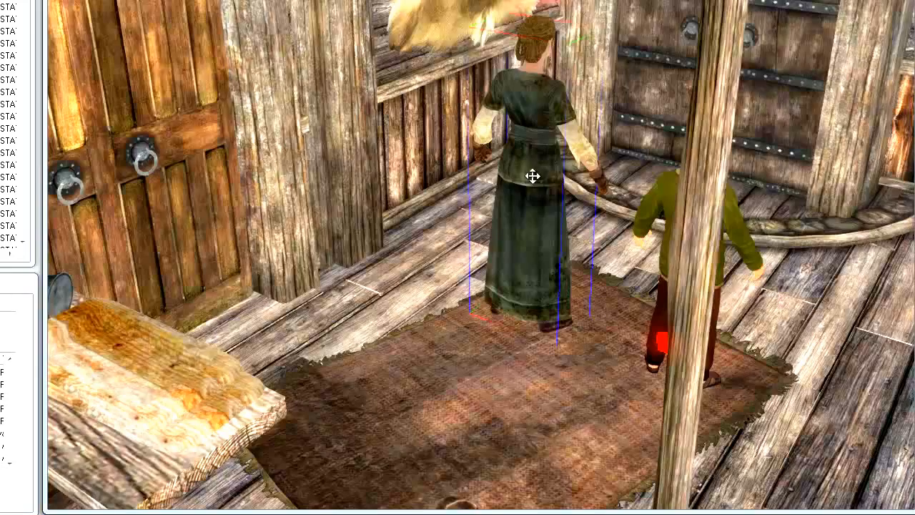
{"action": "middle_click_drag", "start_coordinate": [538, 176], "coordinate": [397, 191], "text": "shift"}
{"action": "middle_click_drag", "start_coordinate": [193, 197], "coordinate": [476, 227]}
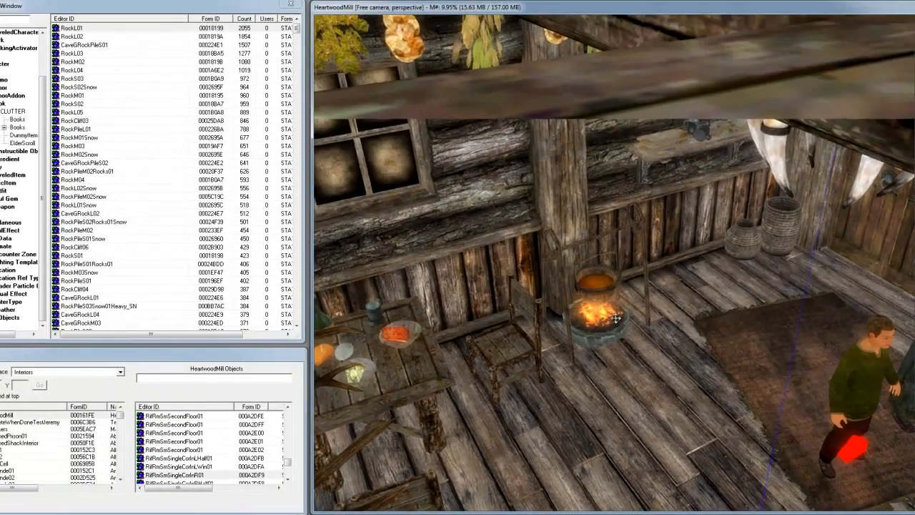
- Select the tall basket (Basket04) in the corner beside the double doors and view it up close
{"action": "scroll", "coordinate": [620, 323], "scroll_direction": "down", "scroll_amount": 6}
{"action": "middle_click_drag", "start_coordinate": [704, 330], "coordinate": [585, 329]}
{"action": "left_click", "coordinate": [575, 333]}
{"action": "scroll", "coordinate": [591, 334], "scroll_direction": "up", "scroll_amount": 5}
{"action": "middle_click_drag", "start_coordinate": [589, 370], "coordinate": [680, 391], "text": "shift"}
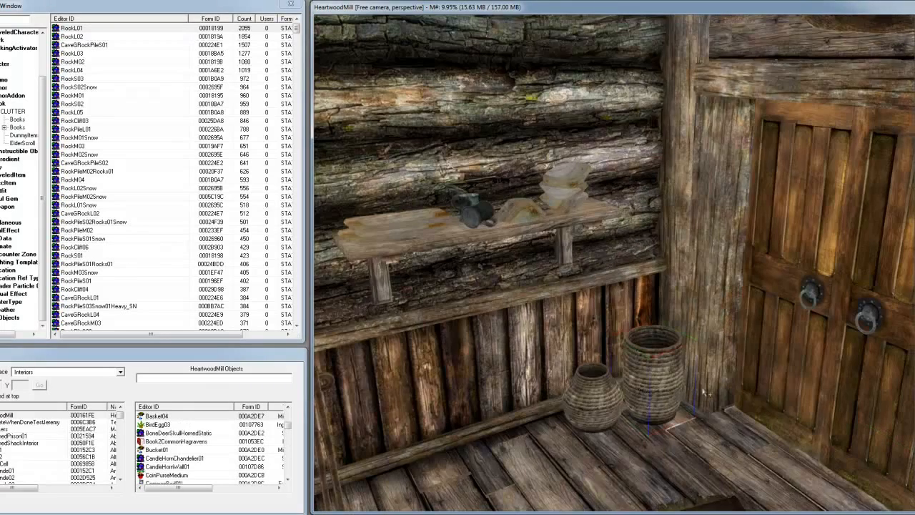
- Rotate the tall basket about its vertical and horizontal axes with the rotation gizmo
{"action": "key", "text": "w"}
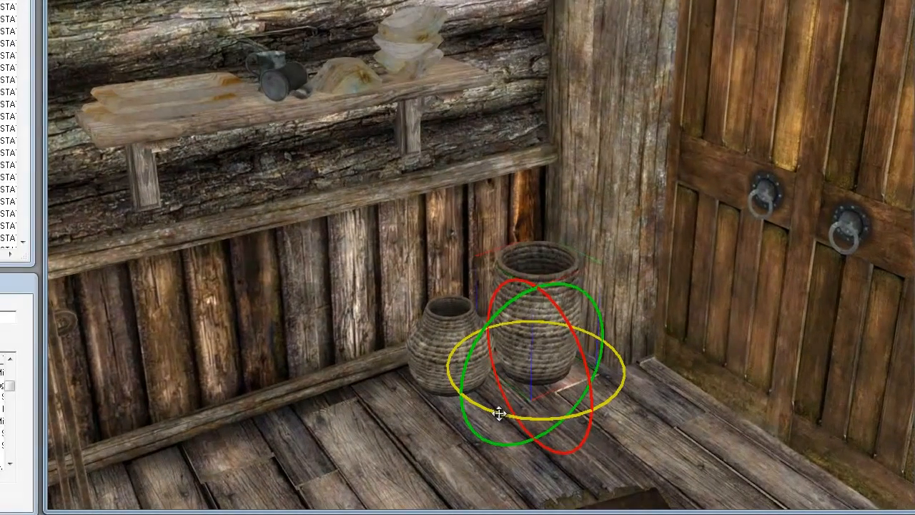
{"action": "left_click_drag", "start_coordinate": [626, 443], "coordinate": [671, 444]}
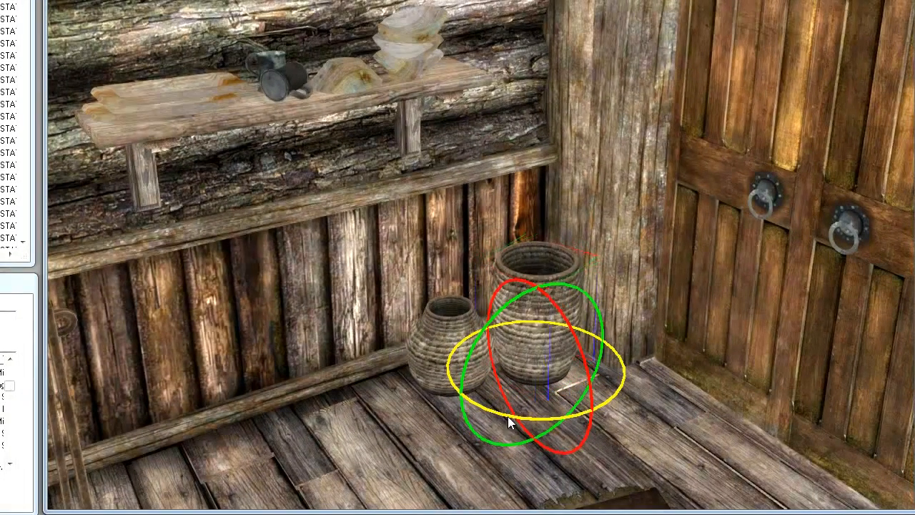
{"action": "left_click_drag", "start_coordinate": [509, 417], "coordinate": [539, 395]}
{"action": "left_click_drag", "start_coordinate": [561, 317], "coordinate": [588, 358]}
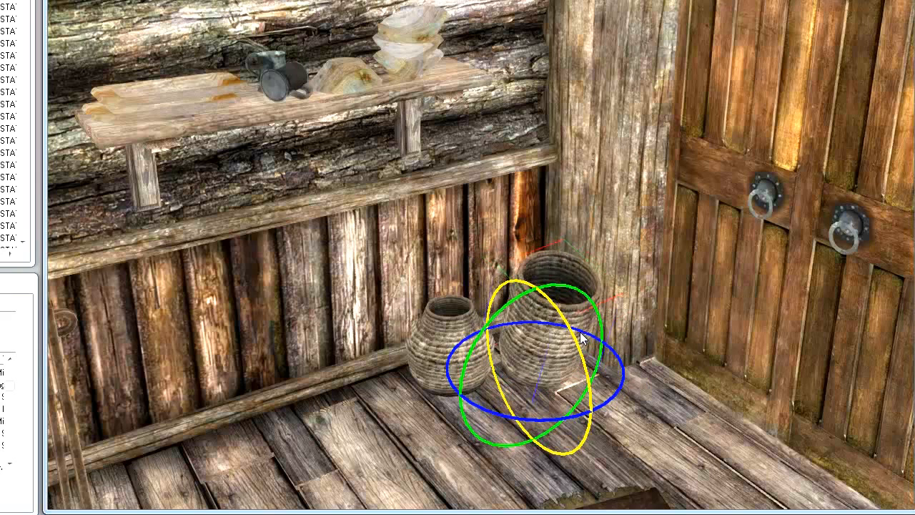
{"action": "mouse_move", "coordinate": [492, 329]}
{"action": "left_mouse_down"}
{"action": "mouse_move", "coordinate": [472, 352]}
{"action": "mouse_move", "coordinate": [491, 325]}
{"action": "left_mouse_up"}
{"action": "left_click_drag", "start_coordinate": [612, 398], "coordinate": [524, 390]}
- Hide the rotation gizmo, then move and turn the tall basket freely near the corner
{"action": "key", "text": "w"}
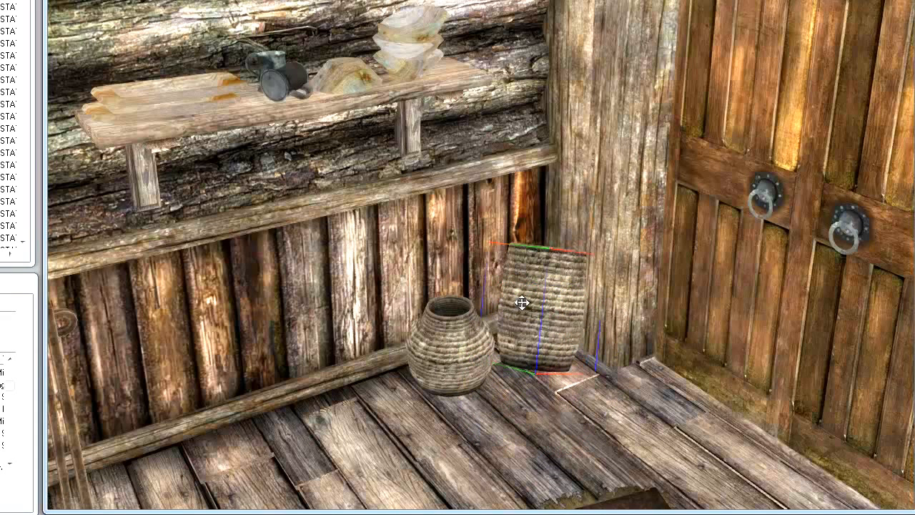
{"action": "left_click_drag", "start_coordinate": [532, 306], "coordinate": [562, 191]}
{"action": "right_click_drag", "start_coordinate": [546, 279], "coordinate": [601, 287]}
- Bring the rotation gizmo back and spin the tilted tall basket around the vertical axis
{"action": "key", "text": "w"}
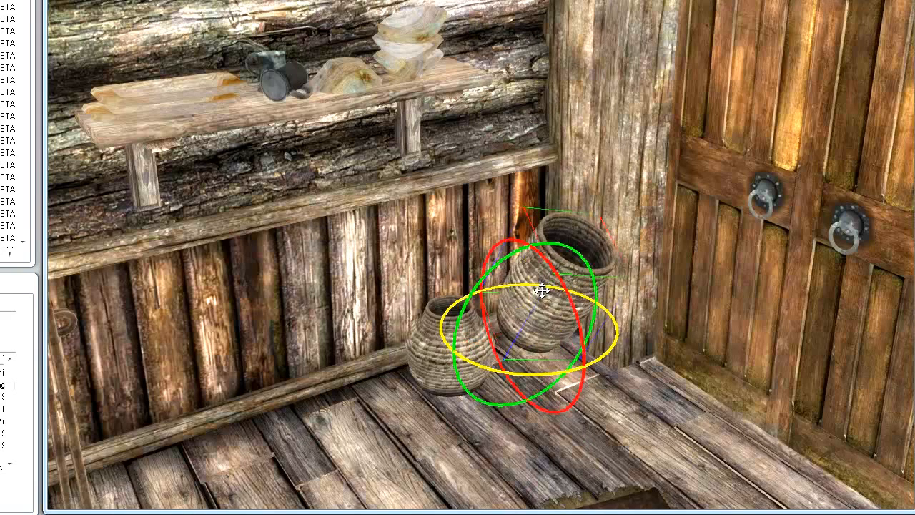
{"action": "right_click_drag", "start_coordinate": [541, 320], "coordinate": [636, 323]}
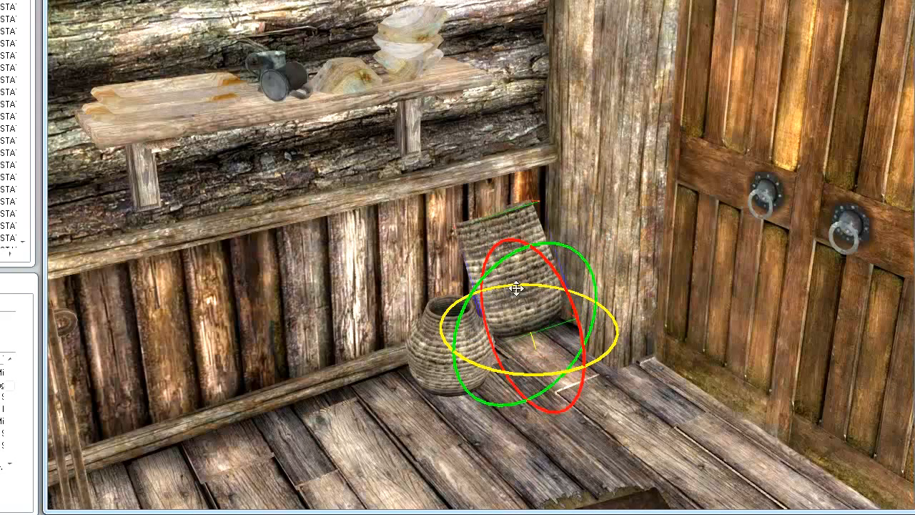
{"action": "right_click_drag", "start_coordinate": [517, 313], "coordinate": [637, 333]}
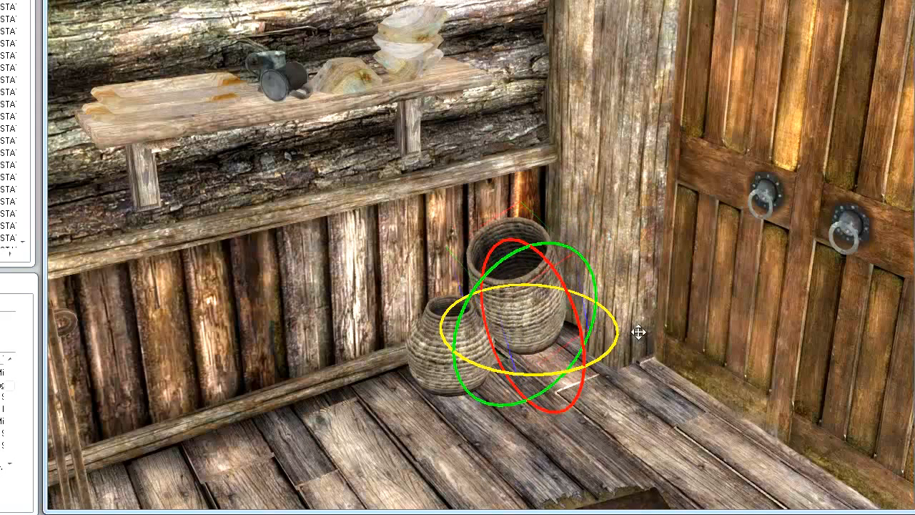
{"action": "right_click_drag", "start_coordinate": [523, 312], "coordinate": [690, 388]}
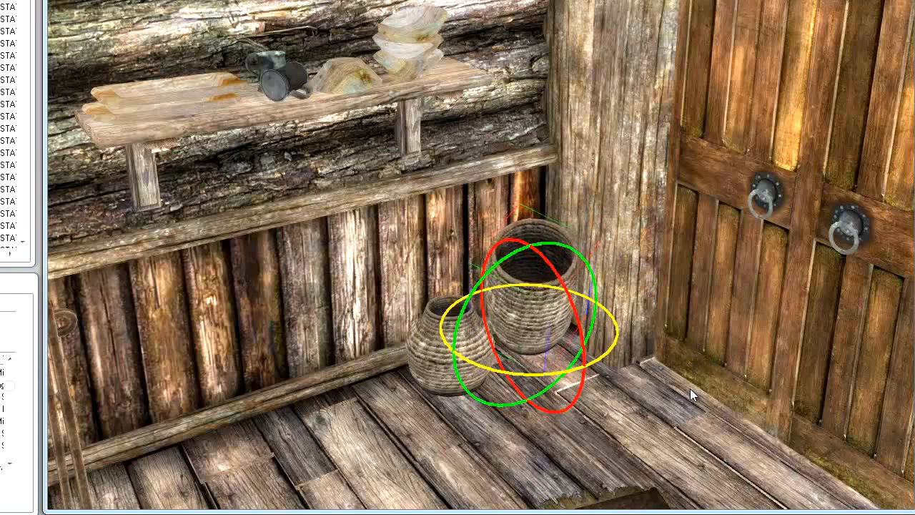
{"action": "mouse_move", "coordinate": [525, 312]}
{"action": "right_mouse_down"}
{"action": "mouse_move", "coordinate": [772, 354]}
{"action": "mouse_move", "coordinate": [518, 312]}
{"action": "right_mouse_up"}
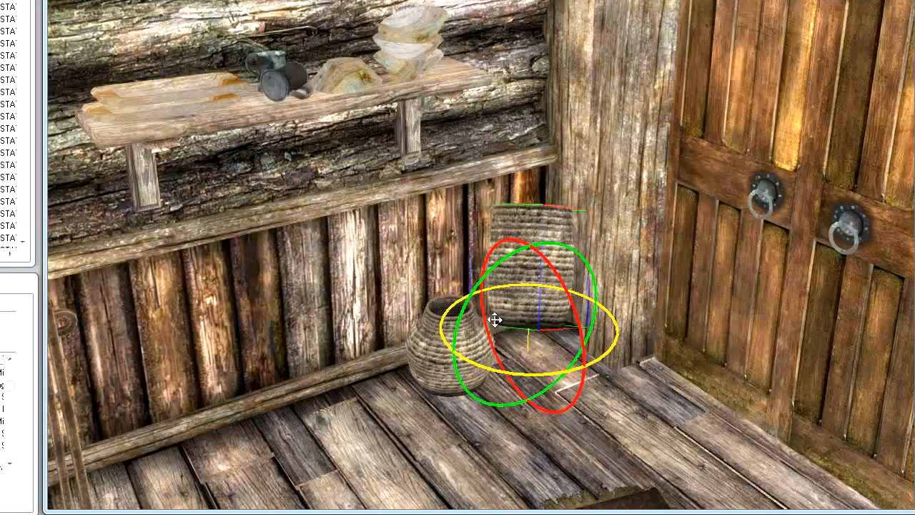
{"action": "left_click_drag", "start_coordinate": [547, 261], "coordinate": [573, 345]}
- List the Books category under CLUTTER in the Object Window and filter it by "book"
{"action": "right_click_drag", "start_coordinate": [552, 228], "coordinate": [451, 215]}
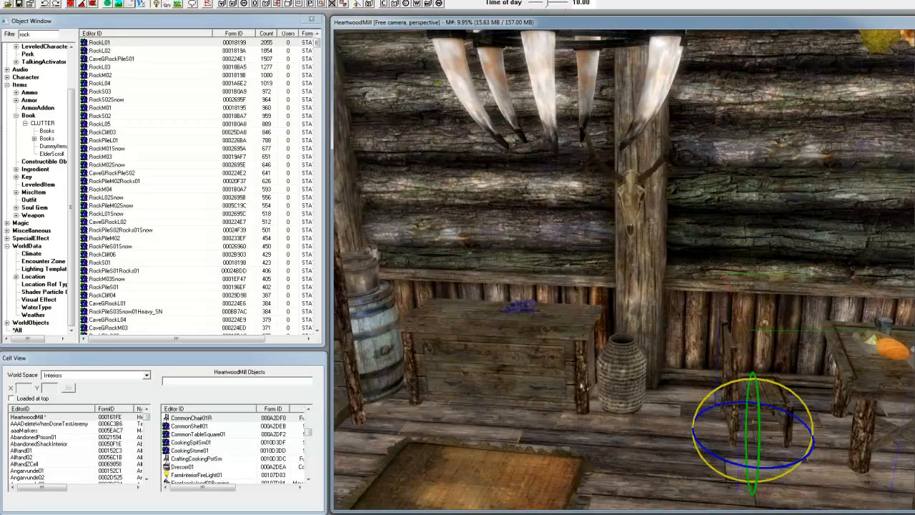
{"action": "left_click", "coordinate": [612, 375]}
{"action": "middle_click_drag", "start_coordinate": [612, 375], "coordinate": [594, 394], "text": "shift"}
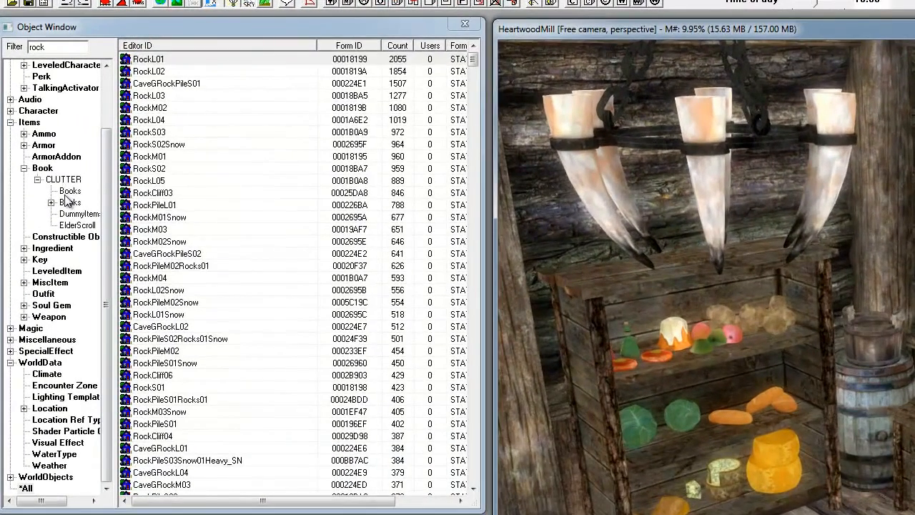
{"action": "left_click", "coordinate": [46, 130]}
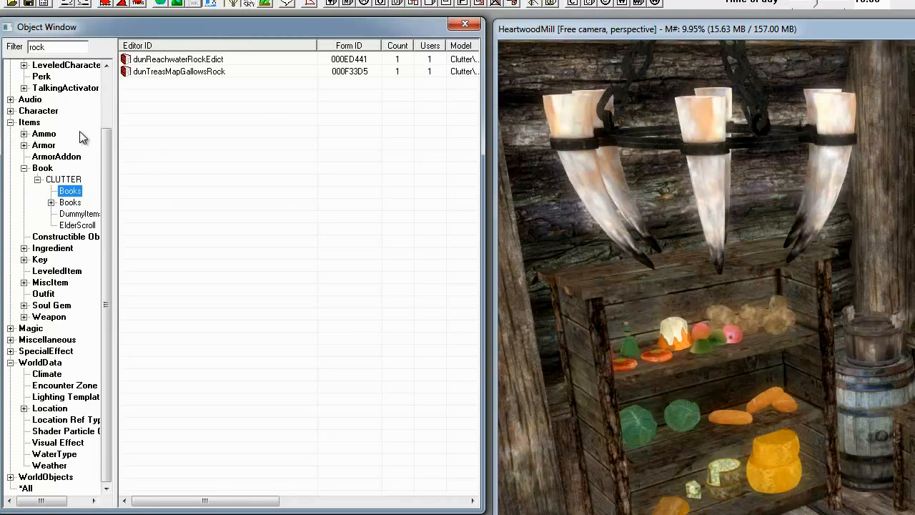
{"action": "left_click_drag", "start_coordinate": [65, 47], "coordinate": [17, 48]}
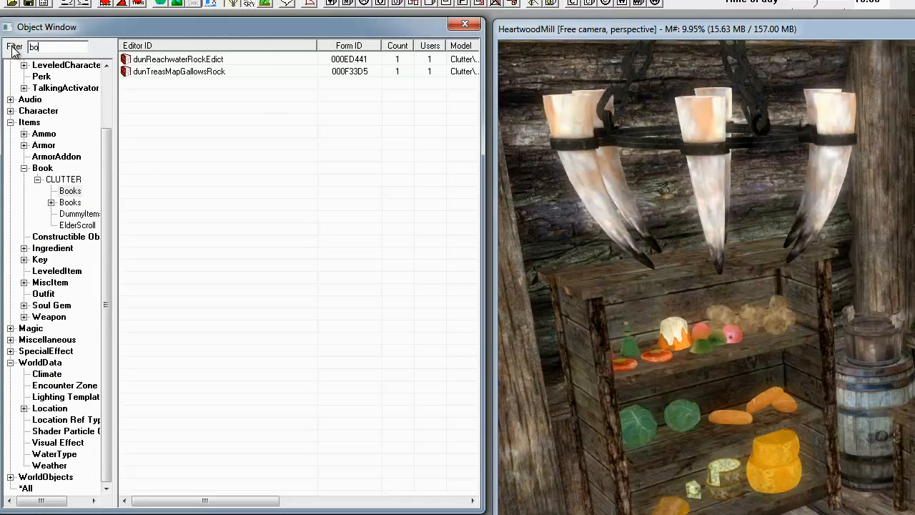
{"action": "left_click", "coordinate": [165, 109]}
- Place Book0WolfQueenV2 on the orange rug in front of the food shelf and centre the view on it
{"action": "left_click", "coordinate": [146, 230]}
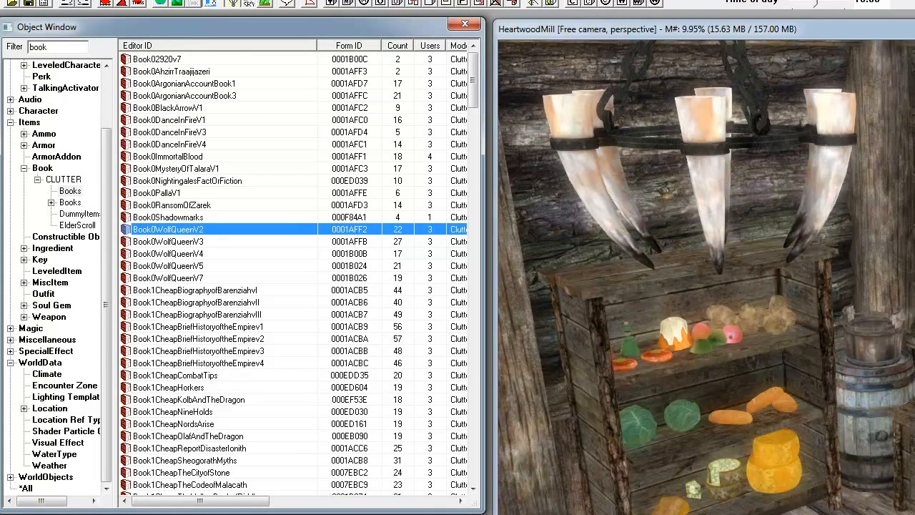
{"action": "left_click_drag", "start_coordinate": [147, 229], "coordinate": [679, 286]}
{"action": "left_click", "coordinate": [175, 232]}
{"action": "left_click", "coordinate": [156, 250]}
{"action": "left_click", "coordinate": [157, 230]}
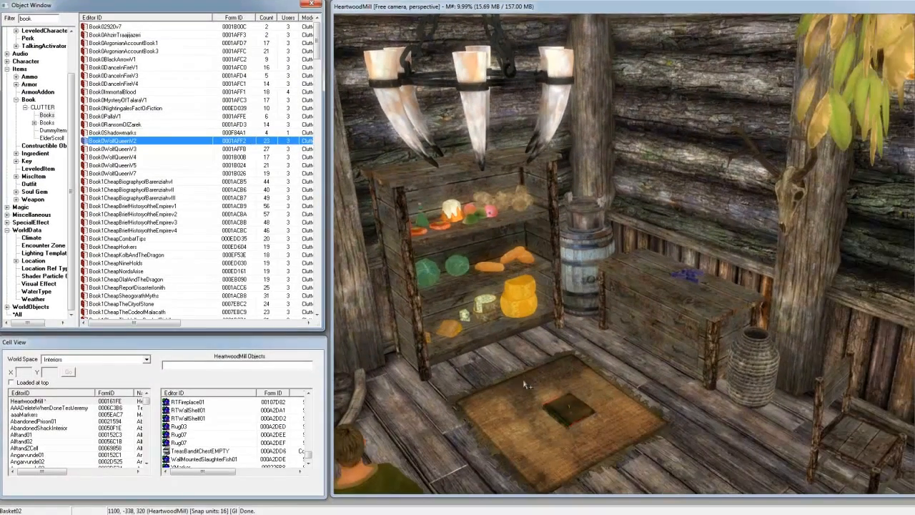
{"action": "left_click", "coordinate": [559, 409]}
{"action": "middle_click_drag", "start_coordinate": [593, 418], "coordinate": [590, 406], "text": "shift"}
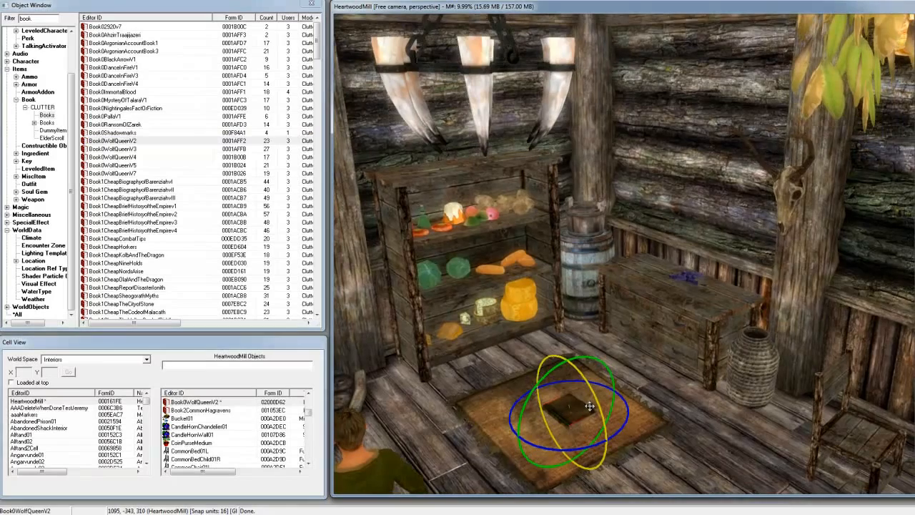
{"action": "key", "text": "c"}
{"action": "middle_click_drag", "start_coordinate": [590, 410], "coordinate": [579, 417], "text": "shift"}
- Switch to the move gizmo, raise the book above the rug along the vertical axis and drop it back onto the surface
{"action": "key", "text": "w"}
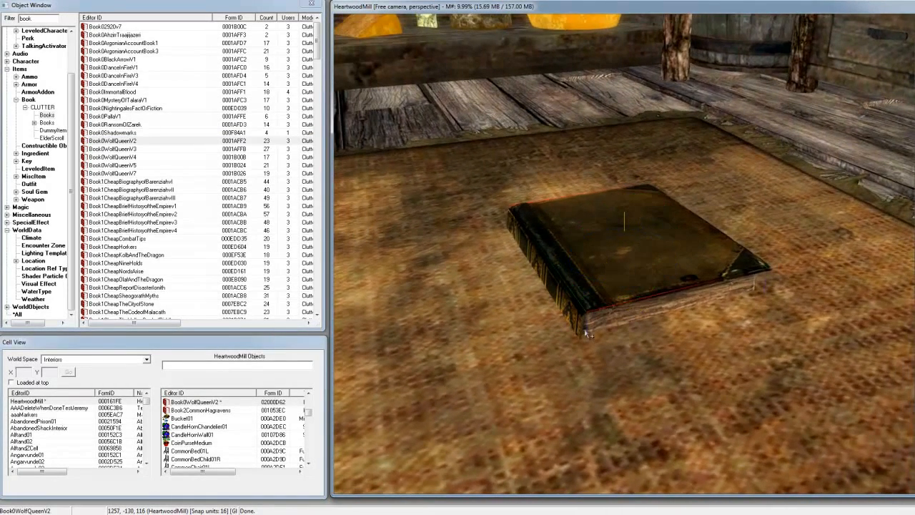
{"action": "key", "text": "e"}
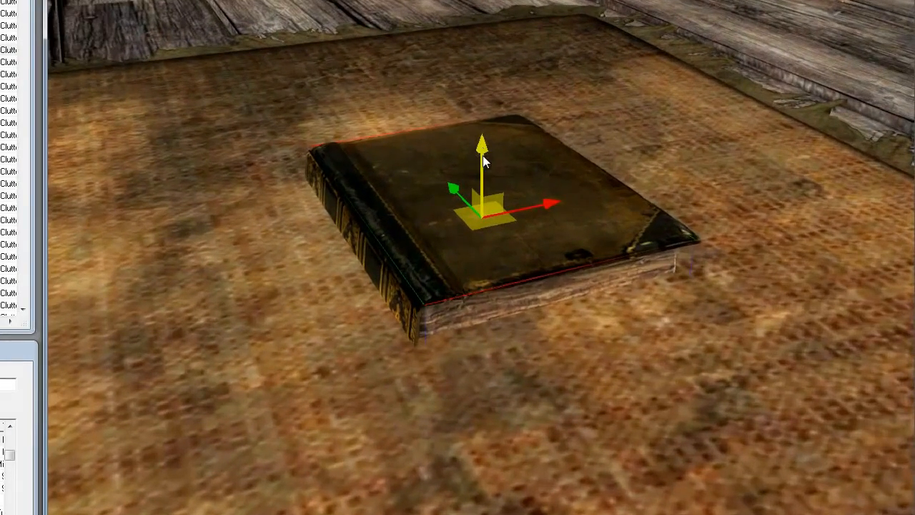
{"action": "left_click_drag", "start_coordinate": [625, 213], "coordinate": [624, 207]}
{"action": "left_click_drag", "start_coordinate": [483, 147], "coordinate": [491, 107]}
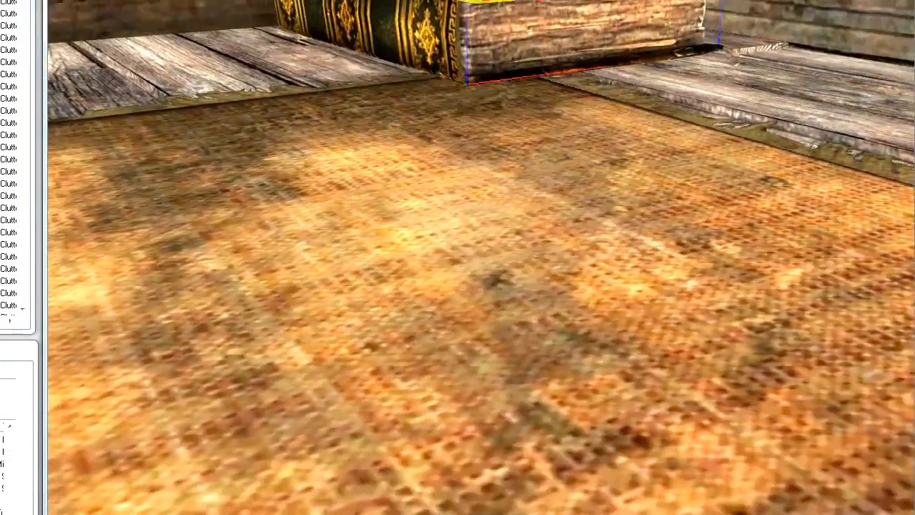
{"action": "middle_click_drag", "start_coordinate": [486, 257], "coordinate": [485, 215], "text": "shift"}
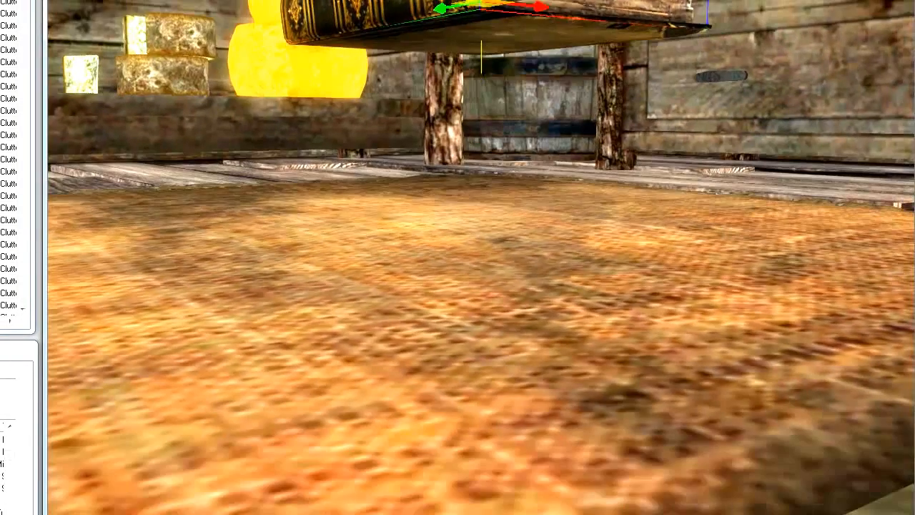
{"action": "key", "text": "f"}
{"action": "middle_click_drag", "start_coordinate": [527, 94], "coordinate": [421, 96], "text": "shift"}
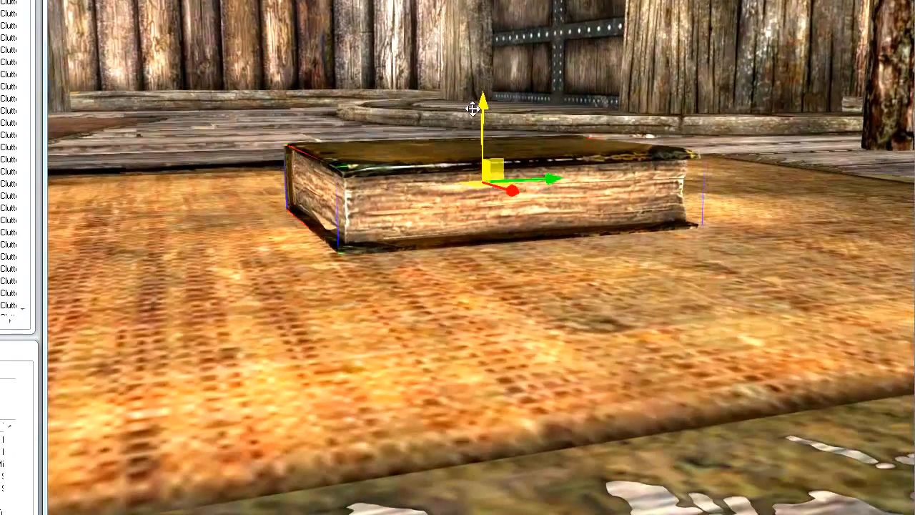
- Lift the book high above the rug once more along the vertical axis and drop it back down
{"action": "left_click_drag", "start_coordinate": [486, 103], "coordinate": [496, 46]}
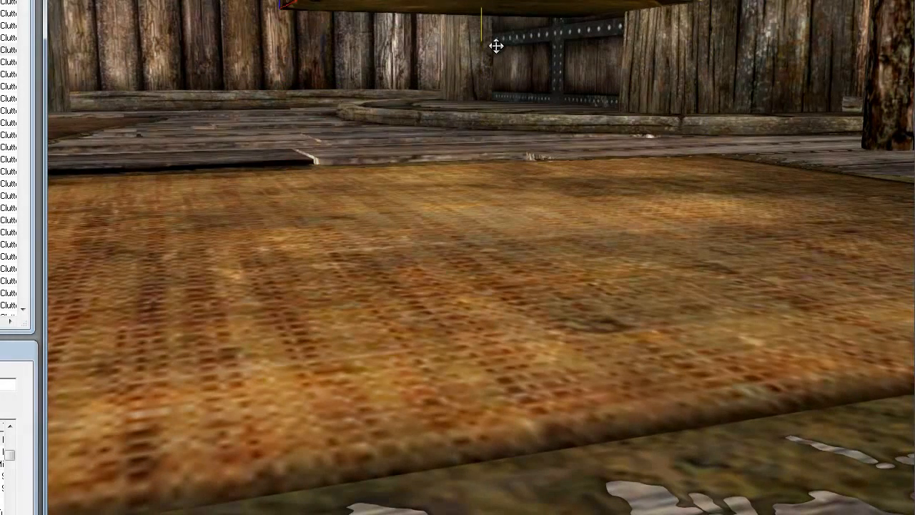
{"action": "key", "text": "f"}
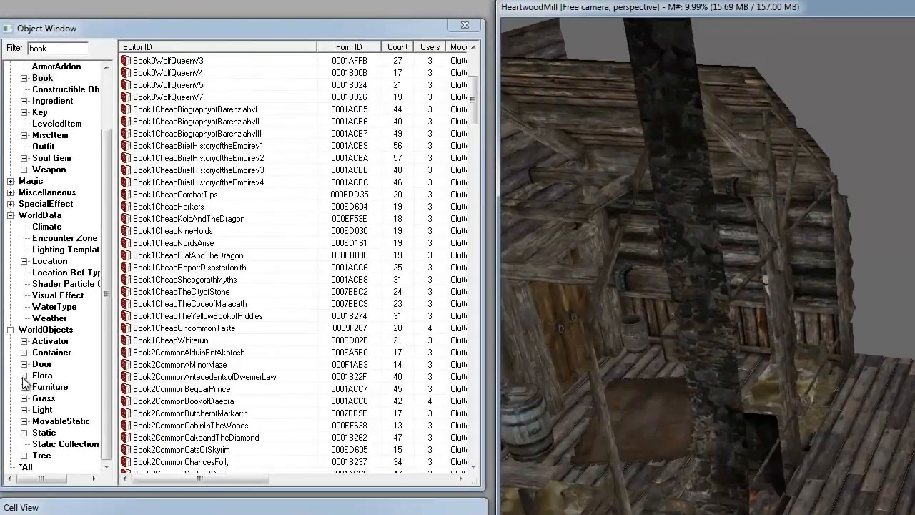
- List the Dwemer items under WorldObjects > Furniture in the Object Window with the "book" filter cleared
{"action": "left_click", "coordinate": [23, 386]}
{"action": "left_click", "coordinate": [67, 354]}
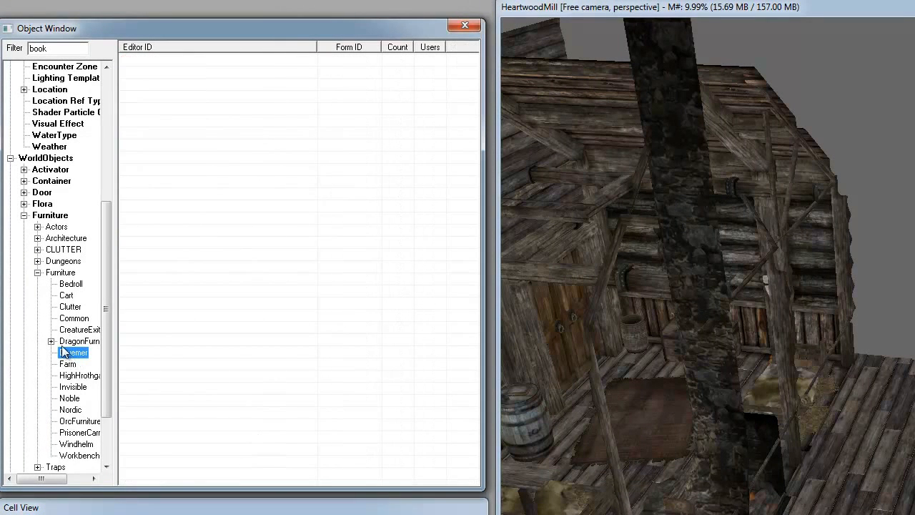
{"action": "double_click", "coordinate": [37, 48]}
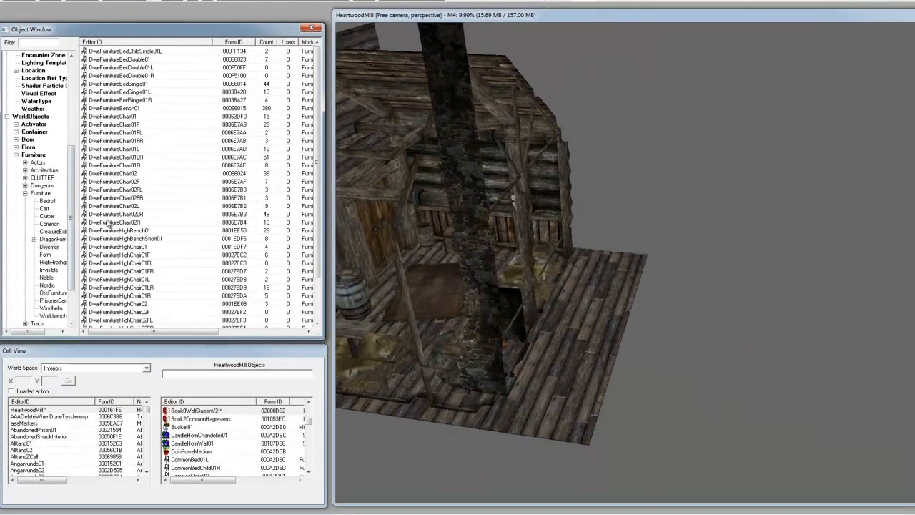
- Place DweFurnitureChair02R on the open floorboards at the outer end of the HeartwoodMill cell
{"action": "left_click", "coordinate": [143, 316]}
{"action": "left_click_drag", "start_coordinate": [599, 291], "coordinate": [600, 289]}
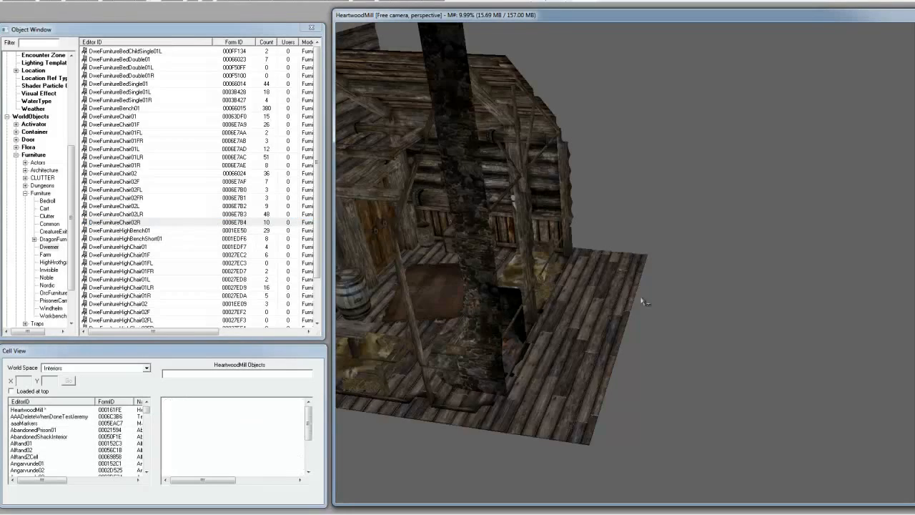
{"action": "middle_click_drag", "start_coordinate": [601, 278], "coordinate": [450, 282], "text": "shift"}
{"action": "scroll", "coordinate": [601, 276], "scroll_direction": "up", "scroll_amount": 5}
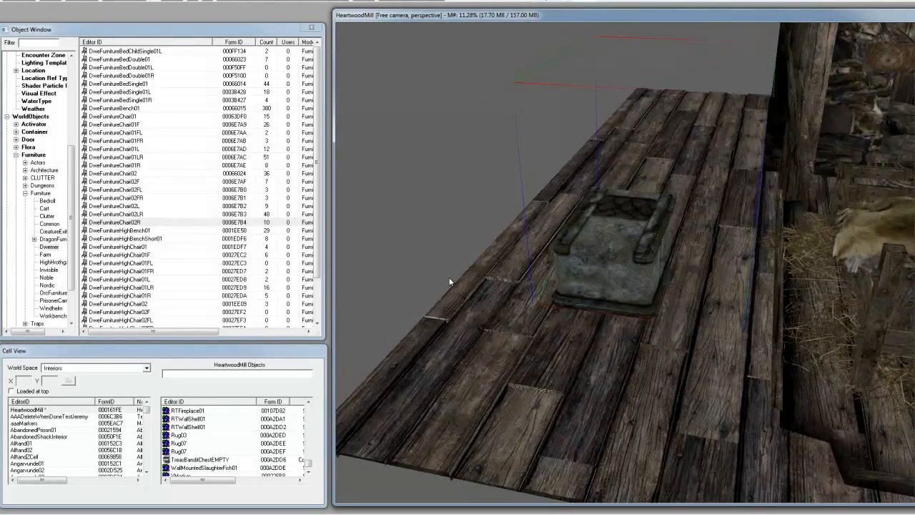
- Place DweFurnitureHighBench01 at the outer end of the floorboards next to the stone chair
{"action": "left_click", "coordinate": [125, 231]}
{"action": "left_click_drag", "start_coordinate": [400, 300], "coordinate": [506, 339]}
{"action": "middle_click_drag", "start_coordinate": [541, 309], "coordinate": [740, 317], "text": "shift"}
{"action": "scroll", "coordinate": [750, 308], "scroll_direction": "down", "scroll_amount": 6}
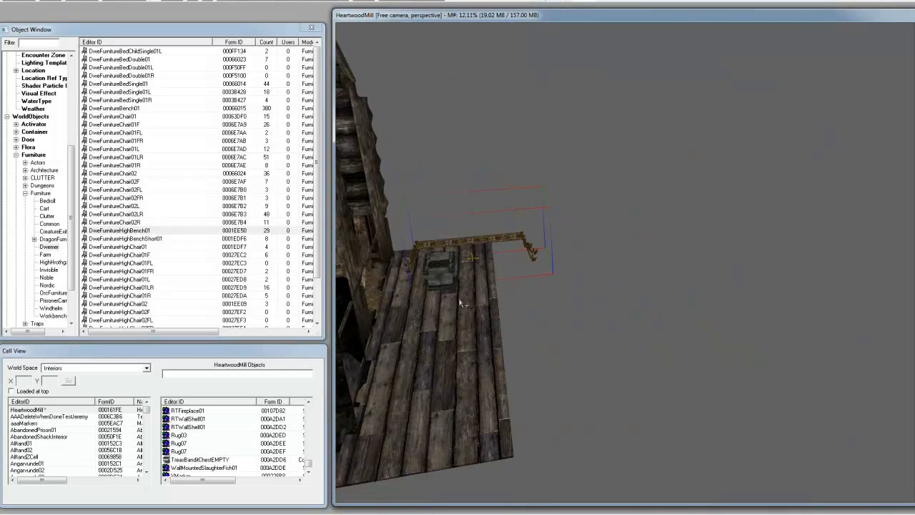
{"action": "middle_click_drag", "start_coordinate": [461, 305], "coordinate": [605, 339]}
{"action": "scroll", "coordinate": [637, 306], "scroll_direction": "down", "scroll_amount": 1}
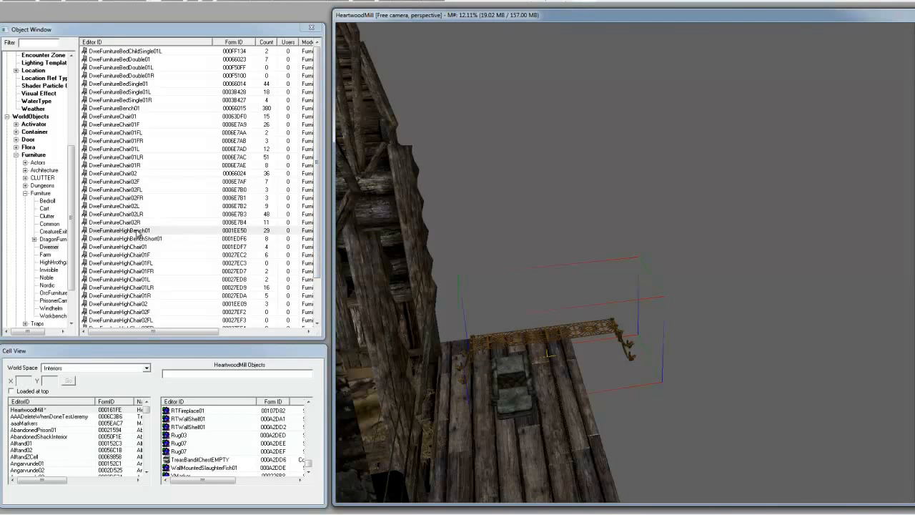
- Preview DweFurnitureHighBench01 and turn the model to examine its seat markers from the side
{"action": "right_click", "coordinate": [125, 231]}
{"action": "left_click", "coordinate": [164, 279]}
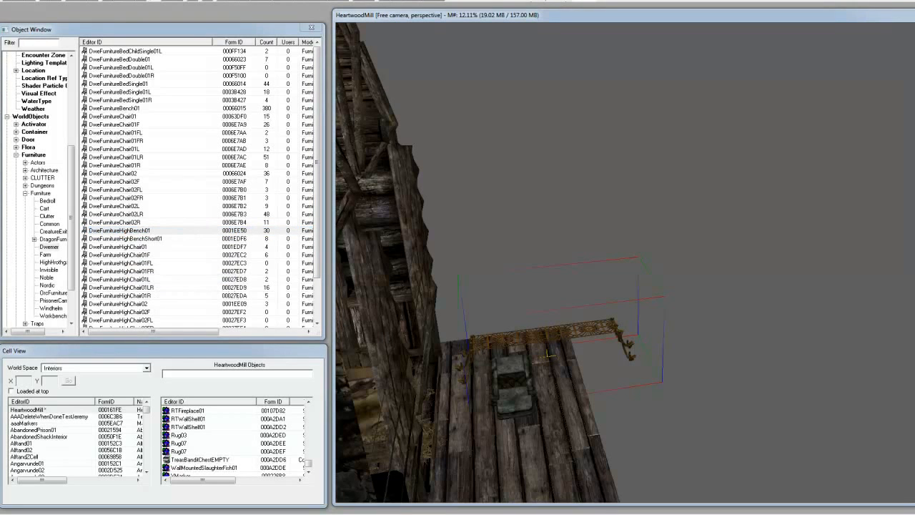
{"action": "left_click_drag", "start_coordinate": [339, 98], "coordinate": [528, 100]}
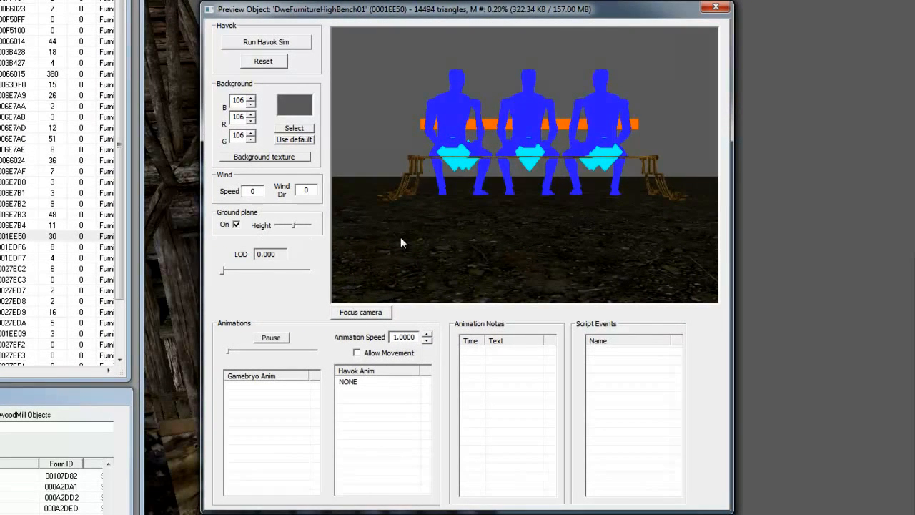
{"action": "key", "text": "g"}
{"action": "key", "text": "p"}
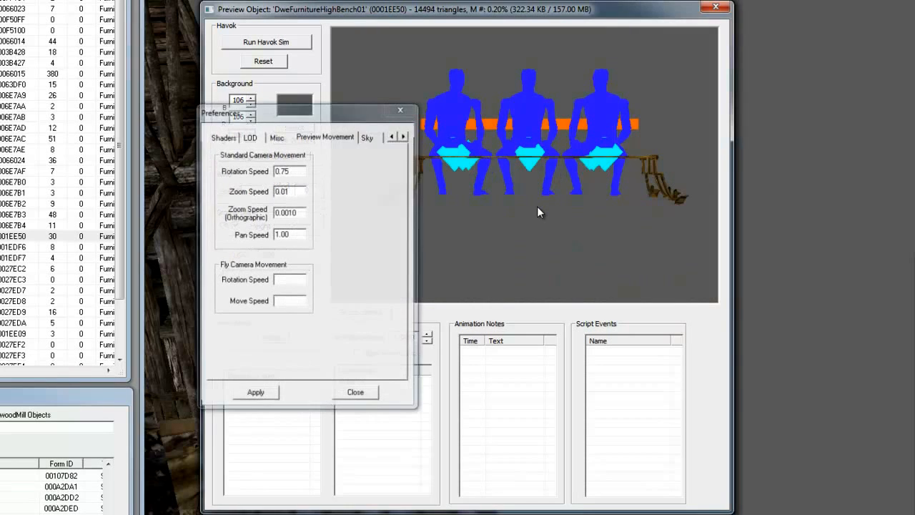
{"action": "left_click", "coordinate": [401, 108]}
{"action": "left_click_drag", "start_coordinate": [504, 143], "coordinate": [465, 204]}
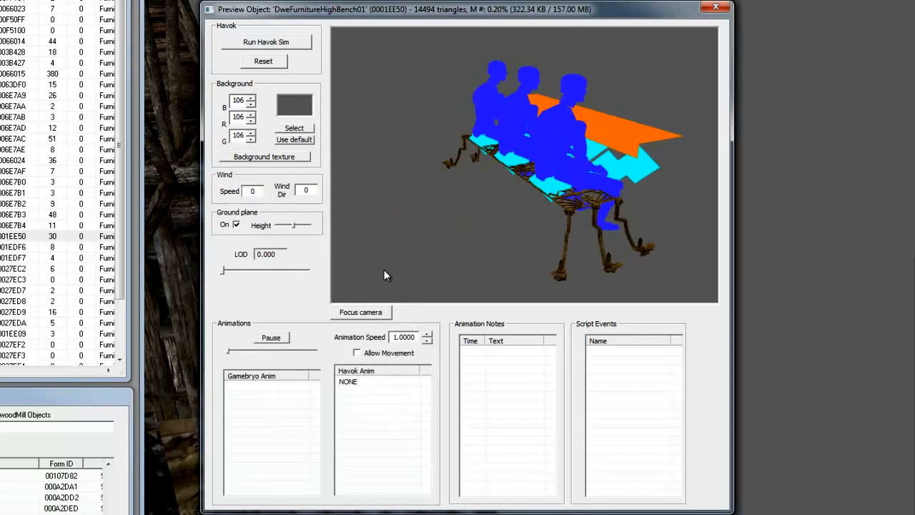
- Turn off the ground plane in the preview and orbit the bench to inspect it from several sides
{"action": "left_click", "coordinate": [236, 225]}
{"action": "left_click", "coordinate": [236, 225]}
{"action": "left_click_drag", "start_coordinate": [503, 218], "coordinate": [565, 251]}
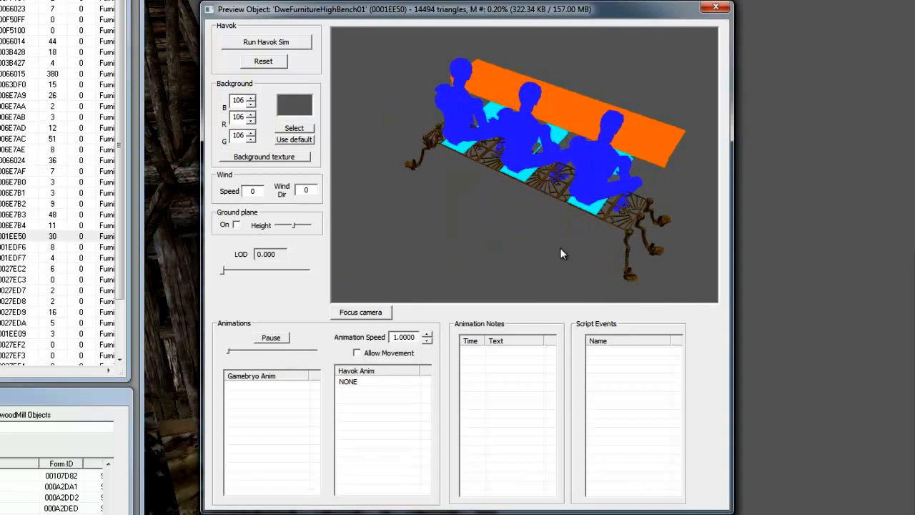
{"action": "left_click_drag", "start_coordinate": [514, 207], "coordinate": [399, 179]}
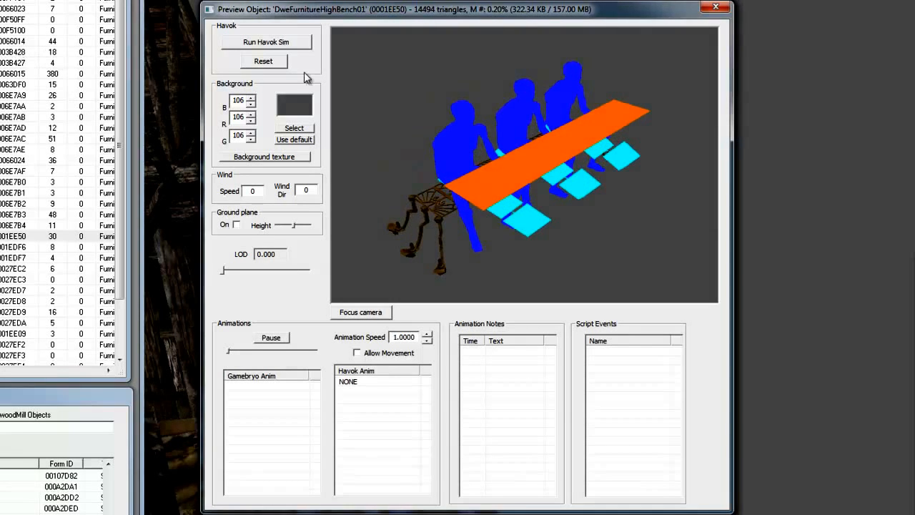
- Preview several Dwemer chairs from DweFurnitureChair01 to DweFurnitureHighChair01L and orbit the last one
{"action": "left_click", "coordinate": [6, 84]}
{"action": "left_click", "coordinate": [6, 117]}
{"action": "left_click", "coordinate": [5, 171]}
{"action": "left_click", "coordinate": [5, 225]}
{"action": "left_click", "coordinate": [6, 268]}
{"action": "left_click", "coordinate": [6, 301]}
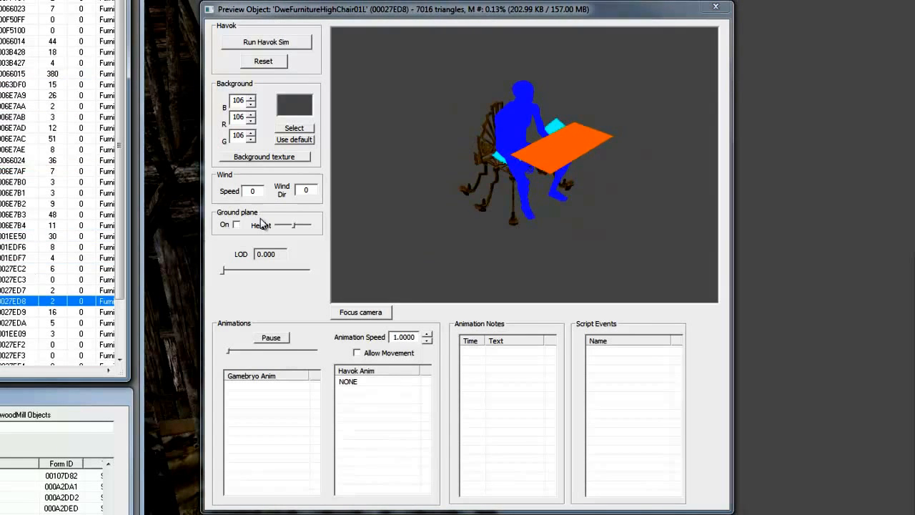
{"action": "left_click", "coordinate": [501, 186]}
{"action": "middle_click_drag", "start_coordinate": [576, 170], "coordinate": [561, 169]}
{"action": "left_click_drag", "start_coordinate": [396, 189], "coordinate": [434, 216]}
- Preview the DweFurnitureHighChair02FR and DweFurnitureHighChair02LR chairs to compare their entry markers
{"action": "left_click", "coordinate": [219, 405]}
{"action": "scroll", "coordinate": [301, 303], "scroll_direction": "down", "scroll_amount": 2}
{"action": "left_click", "coordinate": [217, 390]}
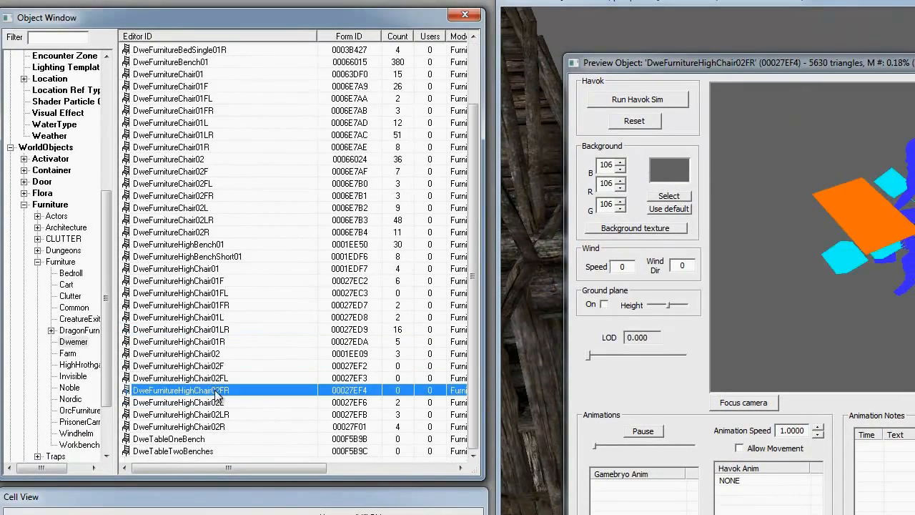
{"action": "left_click", "coordinate": [216, 415]}
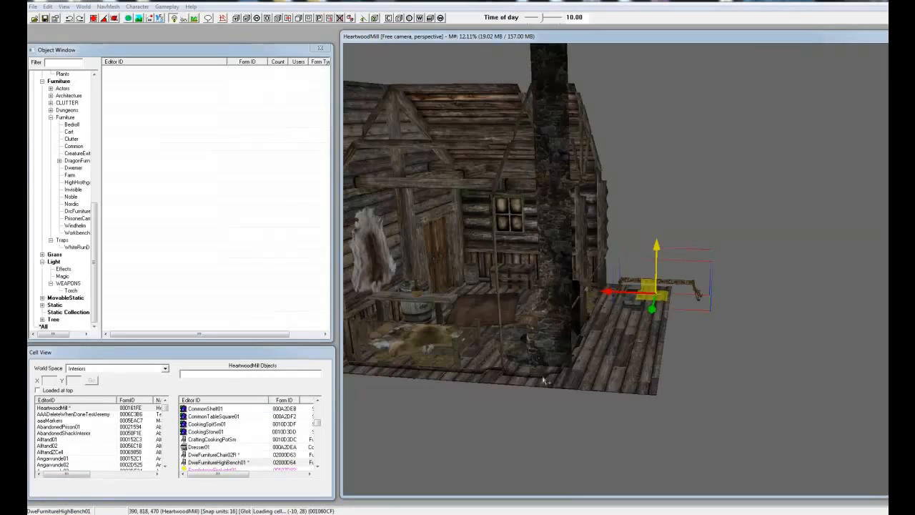
{"action": "middle_click_drag", "start_coordinate": [536, 364], "coordinate": [523, 389]}
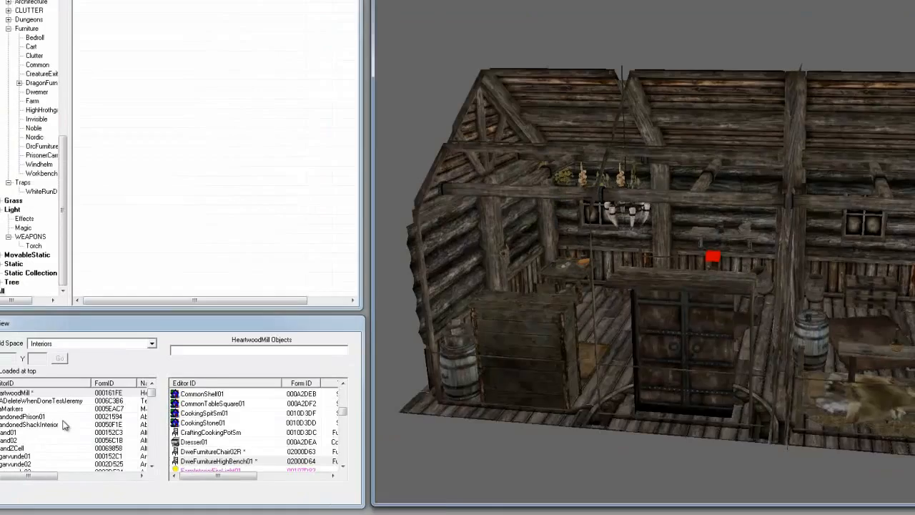
- List the objects of the AbandonedShackInterior cell, then look through the other interior cells and the available world spaces
{"action": "double_click", "coordinate": [63, 425]}
{"action": "scroll", "coordinate": [62, 429], "scroll_direction": "down", "scroll_amount": 2}
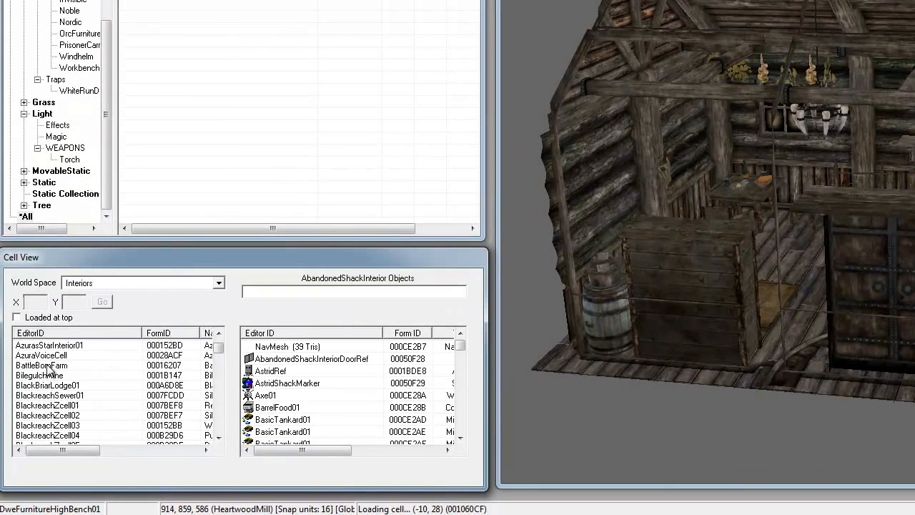
{"action": "scroll", "coordinate": [82, 394], "scroll_direction": "down", "scroll_amount": 3}
{"action": "scroll", "coordinate": [82, 395], "scroll_direction": "down", "scroll_amount": 5}
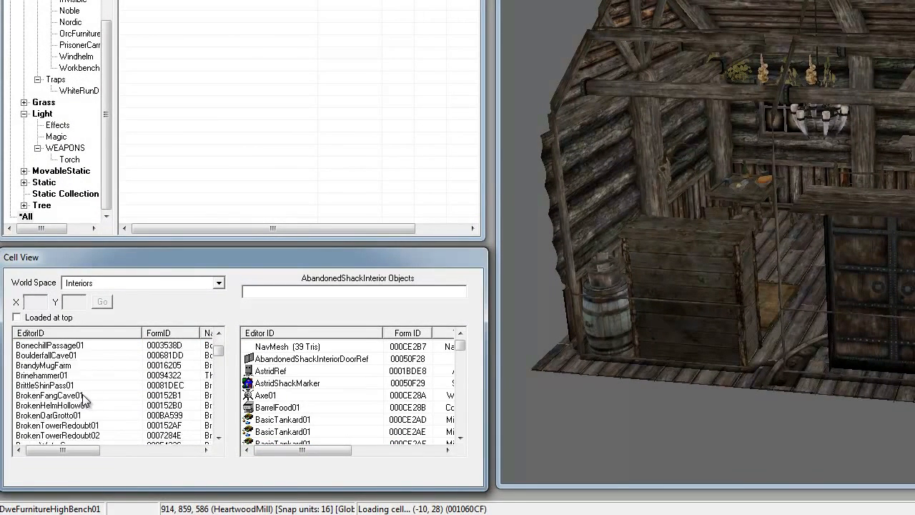
{"action": "left_click", "coordinate": [110, 284]}
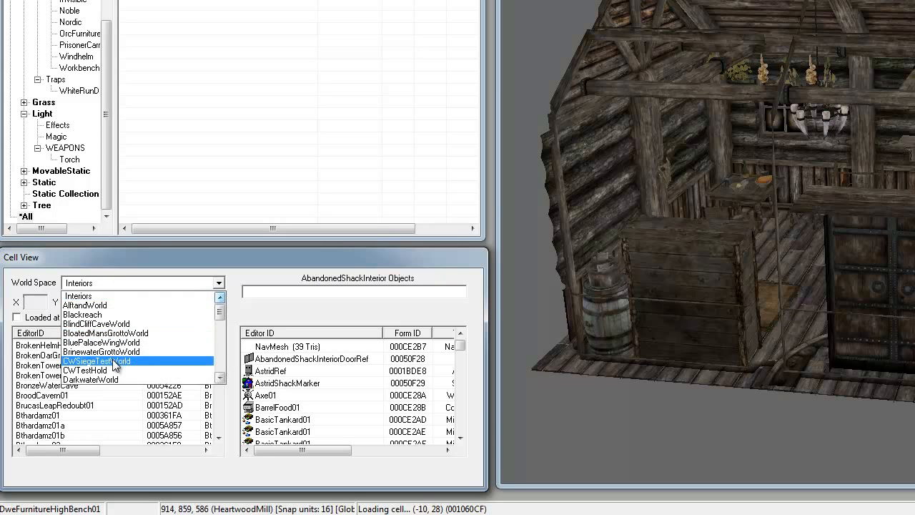
{"action": "left_click", "coordinate": [155, 426]}
- Browse the objects in AbandonedShackInterior, then list those in the Bthardamz01 cell
{"action": "left_click", "coordinate": [309, 370]}
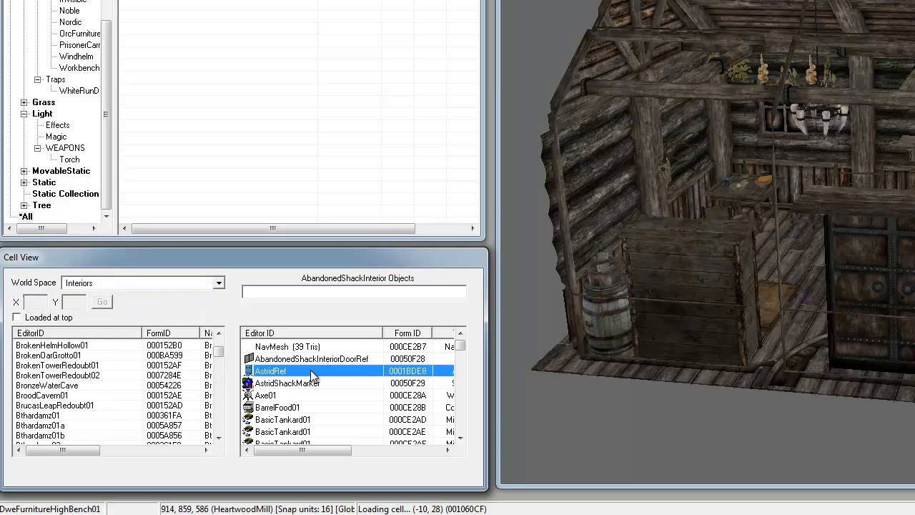
{"action": "scroll", "coordinate": [297, 420], "scroll_direction": "down", "scroll_amount": 6}
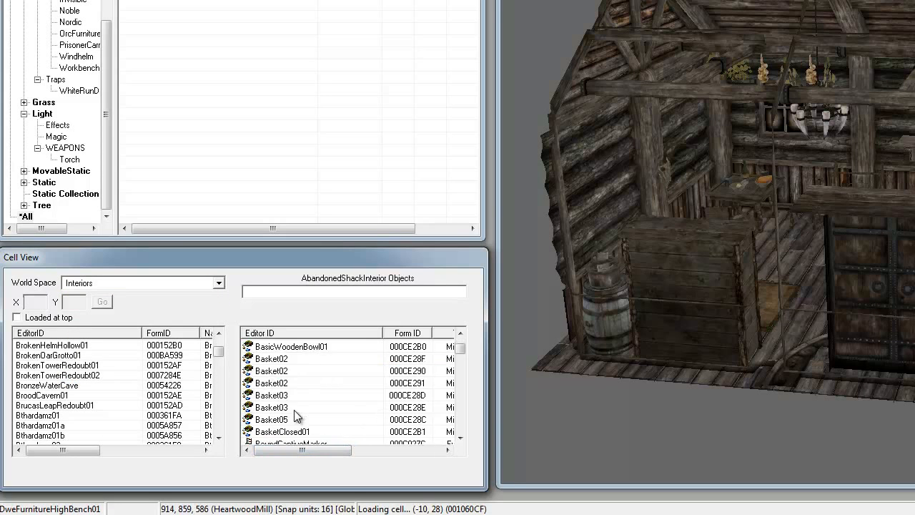
{"action": "scroll", "coordinate": [361, 364], "scroll_direction": "up", "scroll_amount": 2}
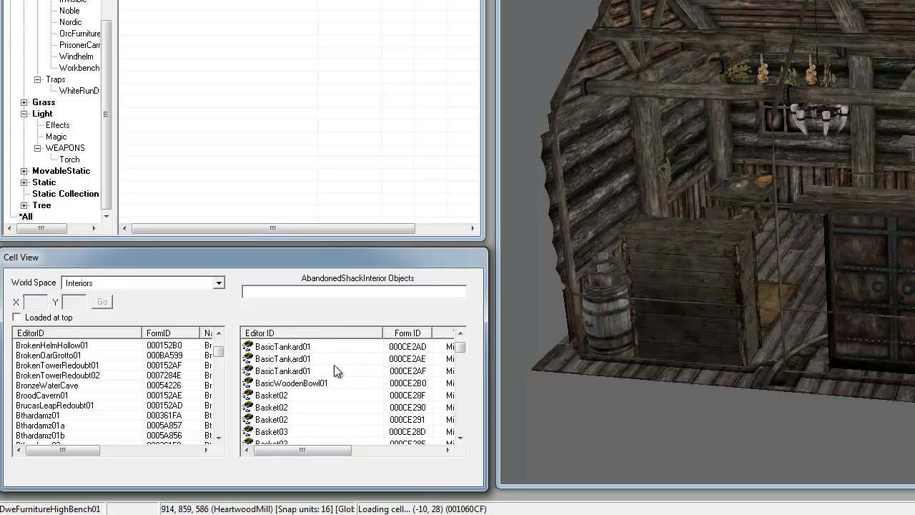
{"action": "left_click", "coordinate": [85, 416]}
{"action": "scroll", "coordinate": [119, 380], "scroll_direction": "down", "scroll_amount": 20}
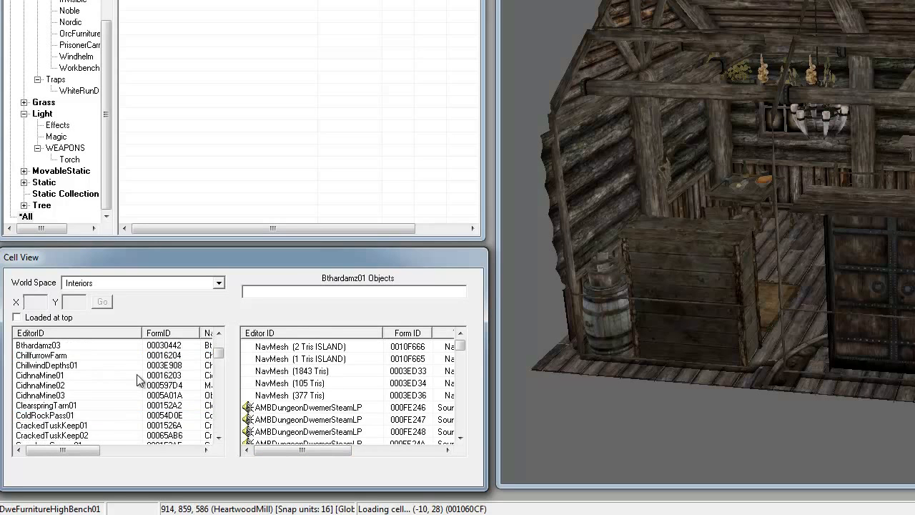
- Find the DragonBridgeFarm interior cell and load it in the Render Window
{"action": "left_click", "coordinate": [100, 405]}
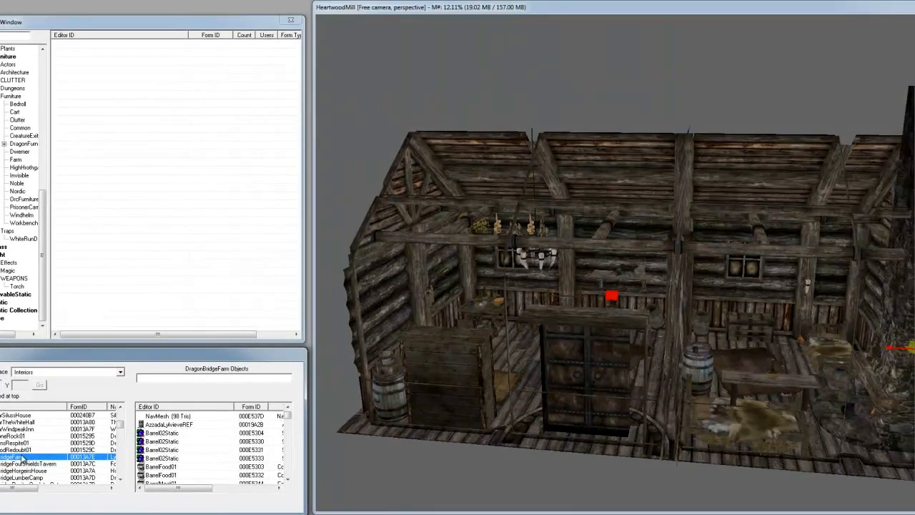
{"action": "double_click", "coordinate": [158, 439]}
{"action": "middle_click_drag", "start_coordinate": [676, 347], "coordinate": [632, 341]}
{"action": "left_click", "coordinate": [741, 440]}
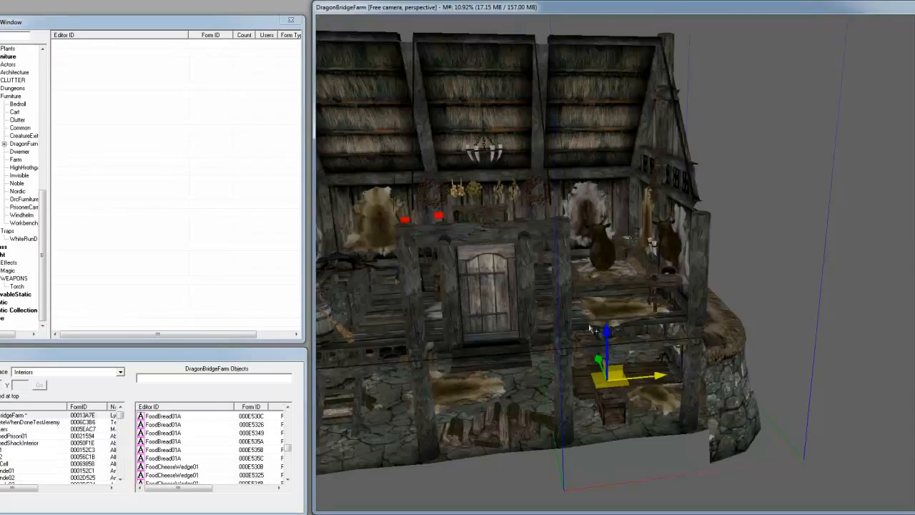
{"action": "middle_click_drag", "start_coordinate": [551, 336], "coordinate": [629, 323]}
- Select the wooden chair beside the round food table in the DragonBridgeFarm interior
{"action": "scroll", "coordinate": [653, 347], "scroll_direction": "up", "scroll_amount": 8}
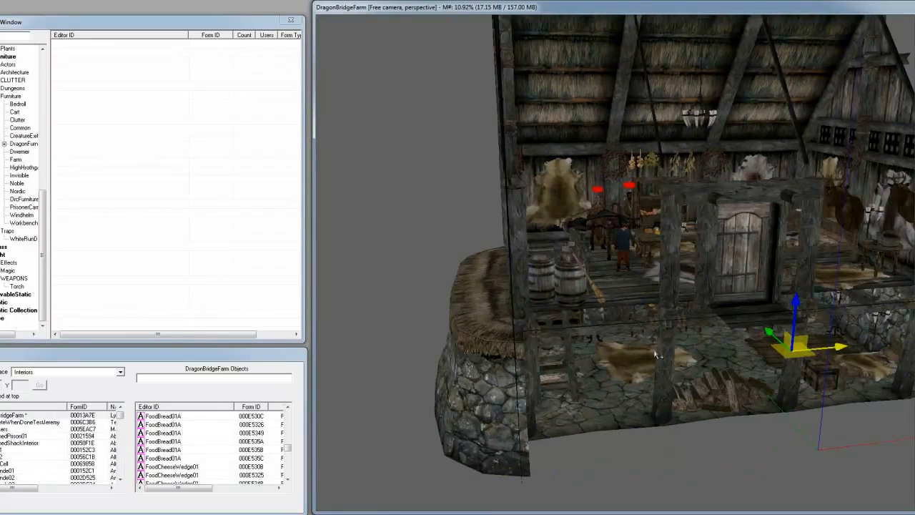
{"action": "scroll", "coordinate": [544, 297], "scroll_direction": "up", "scroll_amount": 6}
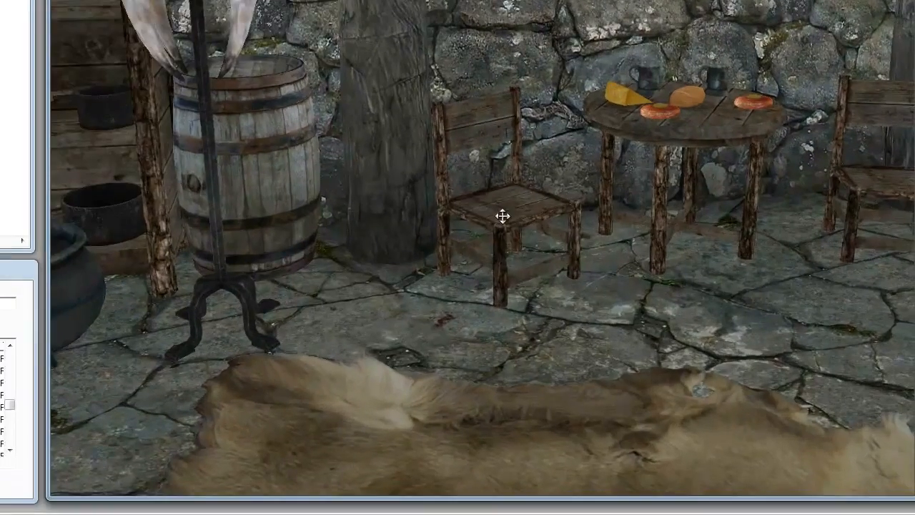
{"action": "left_click", "coordinate": [616, 319]}
{"action": "middle_click_drag", "start_coordinate": [534, 215], "coordinate": [475, 227]}
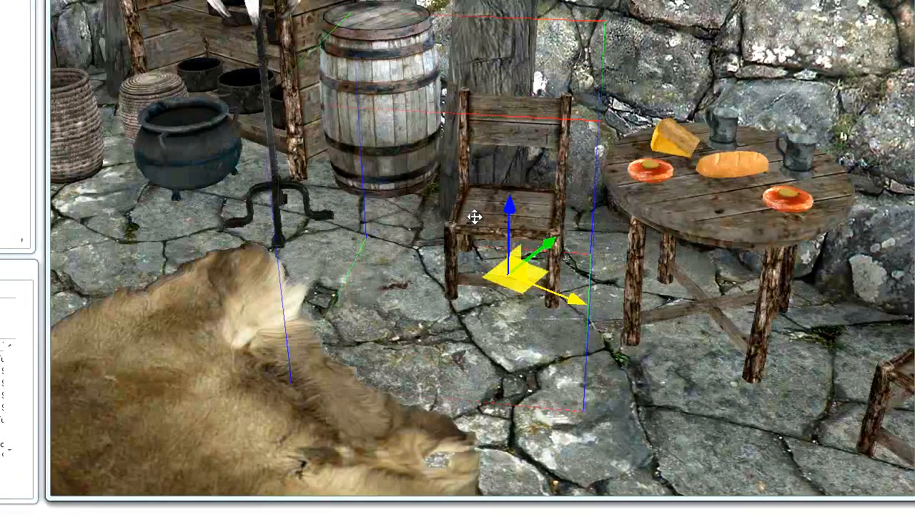